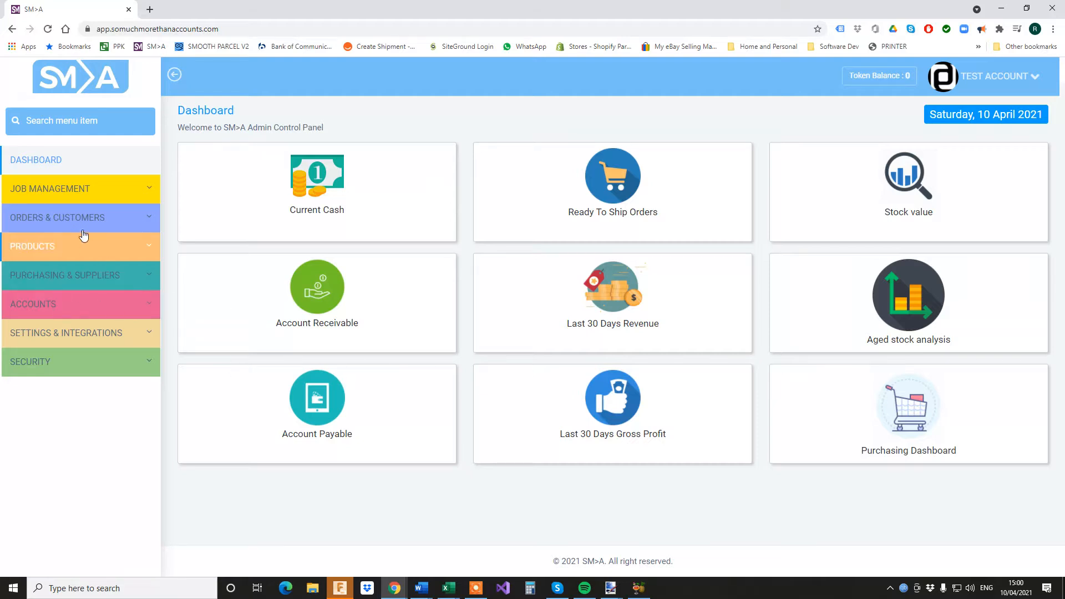
Expand ORDERS & CUSTOMERS in the sidebar to show Orders, Customers, Invoices & Credit Notes and Returns
{"action": "left_click", "coordinate": [55, 219]}
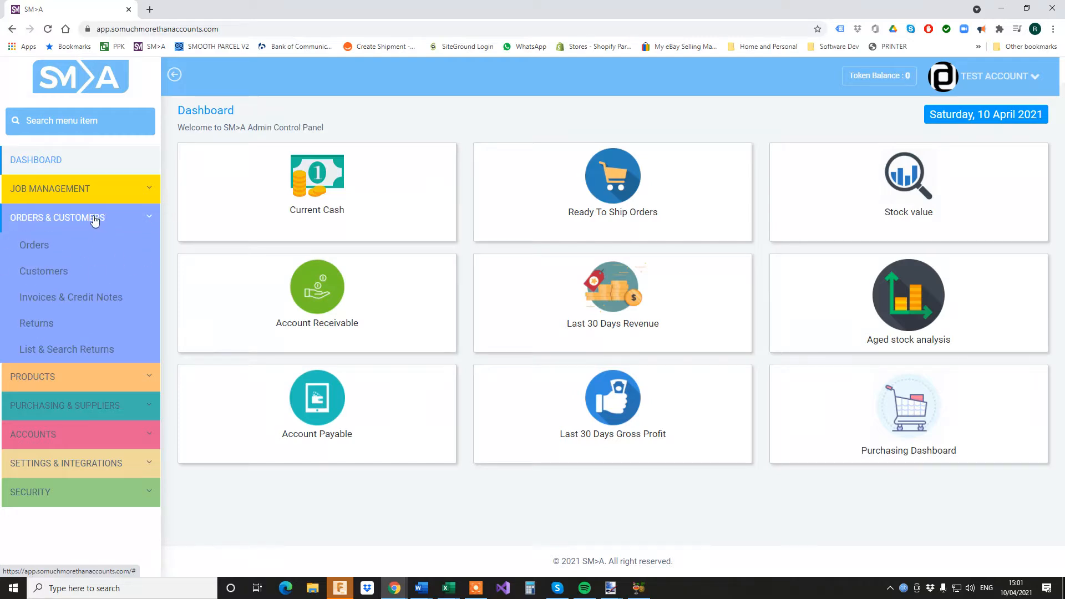
Open the Customers list with page size 100 and scroll through it
{"action": "left_click", "coordinate": [55, 273]}
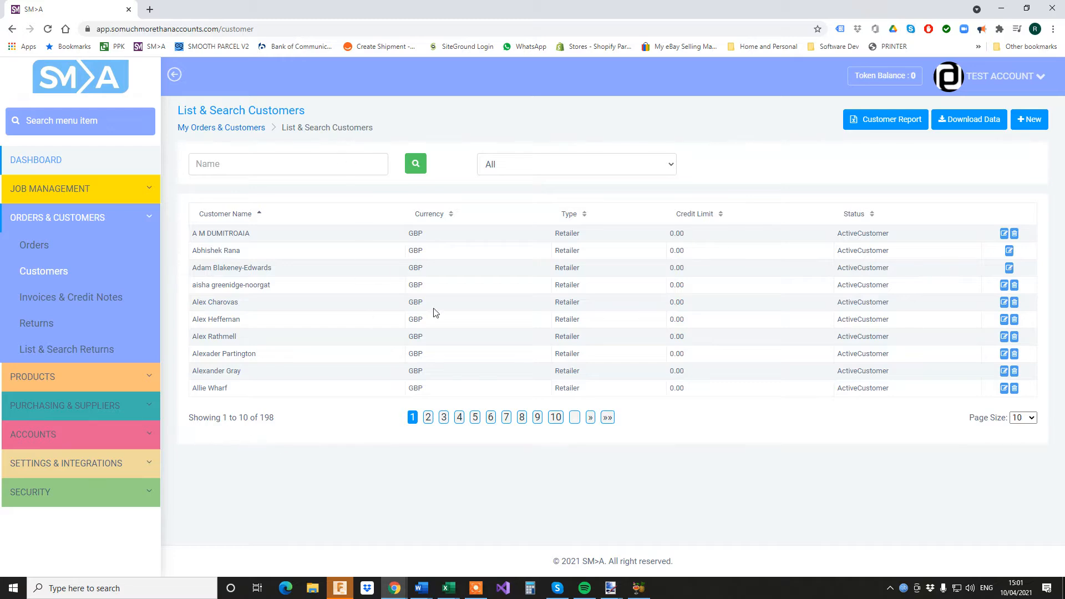
{"action": "left_click", "coordinate": [1023, 417]}
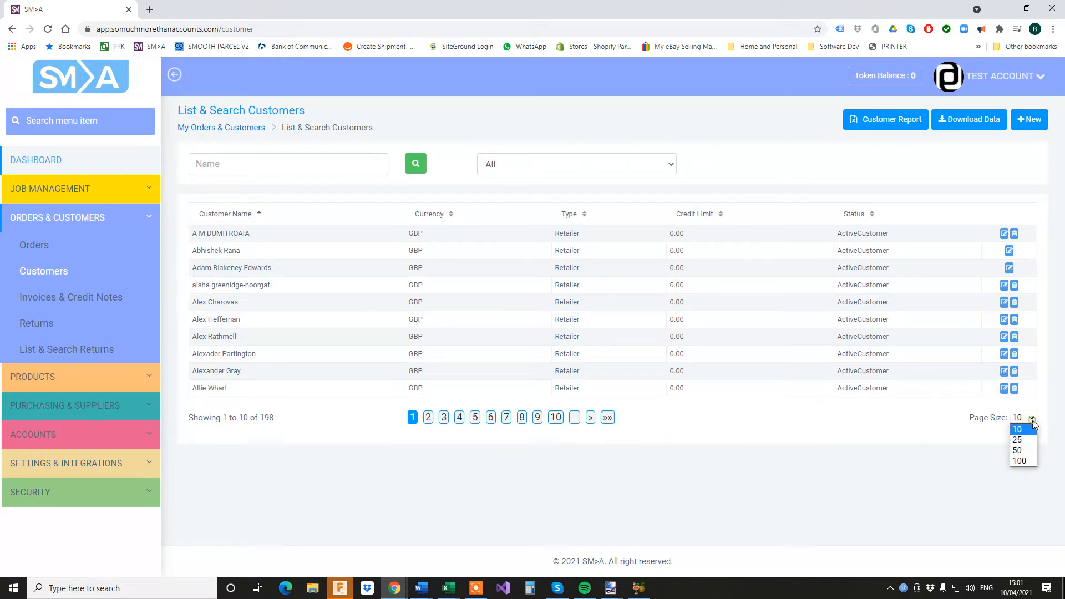
{"action": "left_click", "coordinate": [1024, 463]}
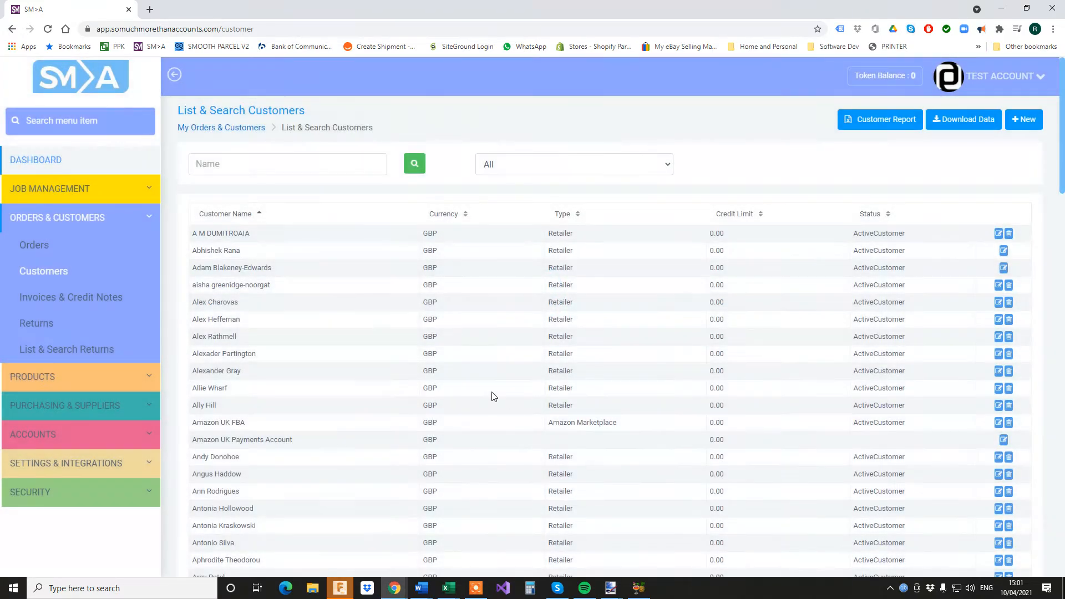
{"action": "scroll", "coordinate": [579, 327], "scroll_direction": "down", "scroll_amount": 5}
{"action": "scroll", "coordinate": [579, 327], "scroll_direction": "down", "scroll_amount": 15}
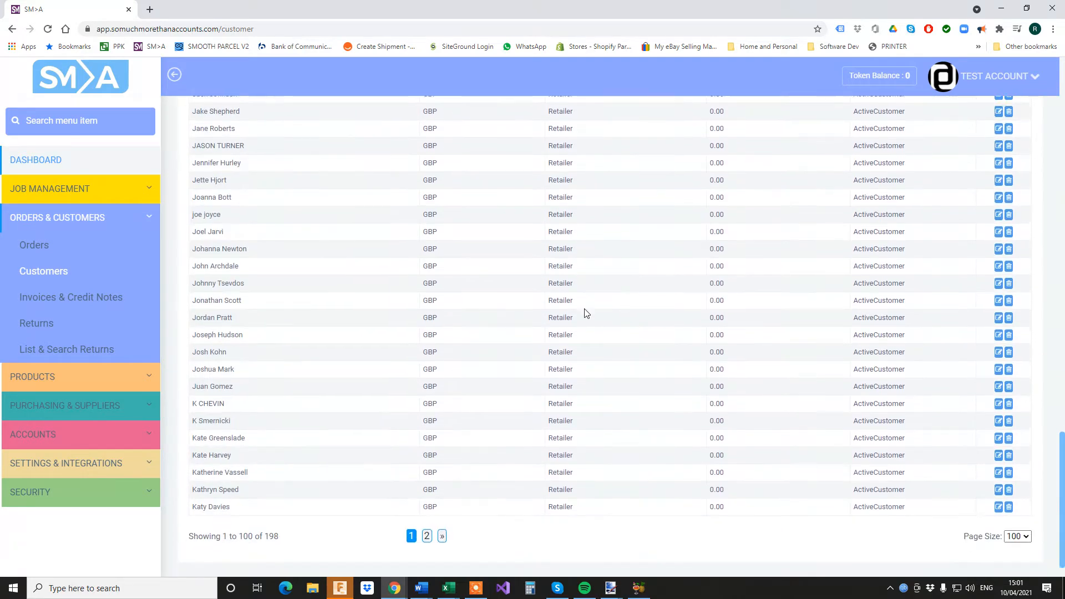
{"action": "scroll", "coordinate": [583, 316], "scroll_direction": "up", "scroll_amount": 3}
{"action": "scroll", "coordinate": [586, 313], "scroll_direction": "up", "scroll_amount": 15}
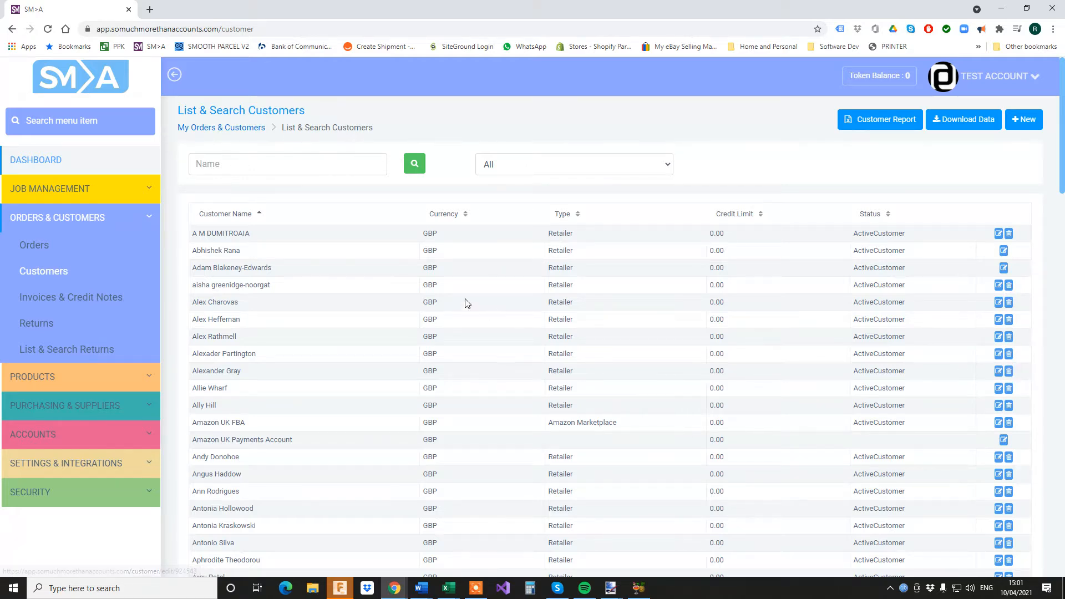
Void the fourth customer with reason 'Error', dropping the customer total to 197
{"action": "left_click", "coordinate": [1010, 286]}
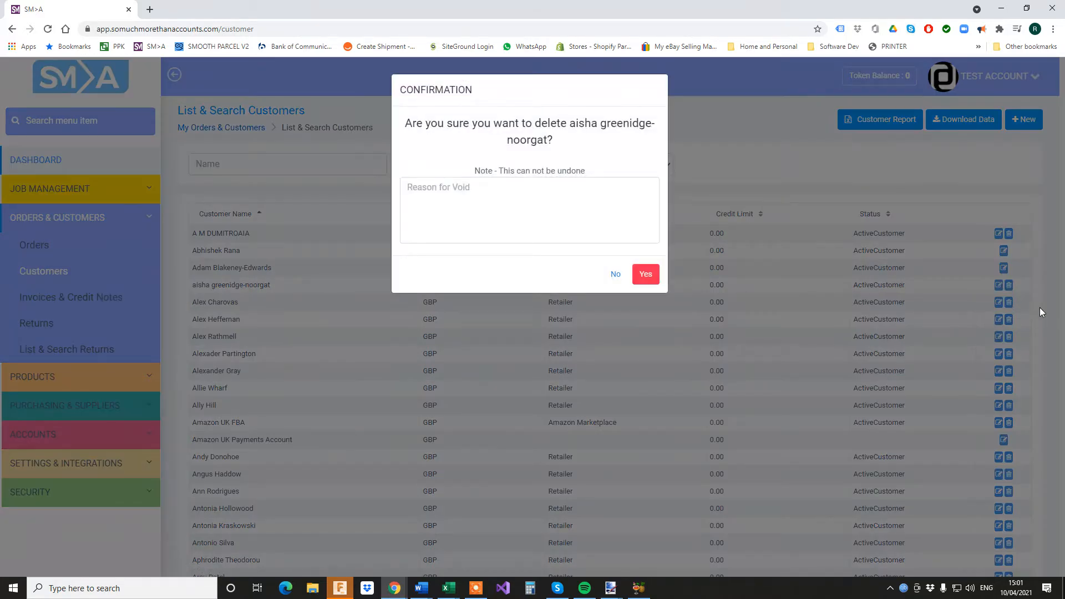
{"action": "left_click", "coordinate": [489, 190]}
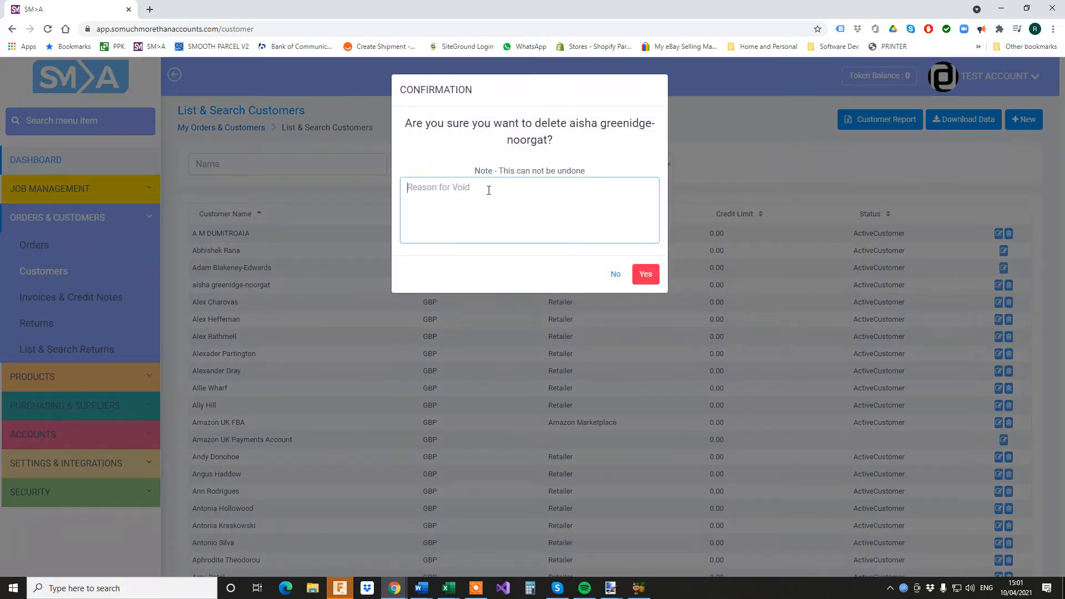
{"action": "type", "text": "Error"}
{"action": "left_click", "coordinate": [646, 277]}
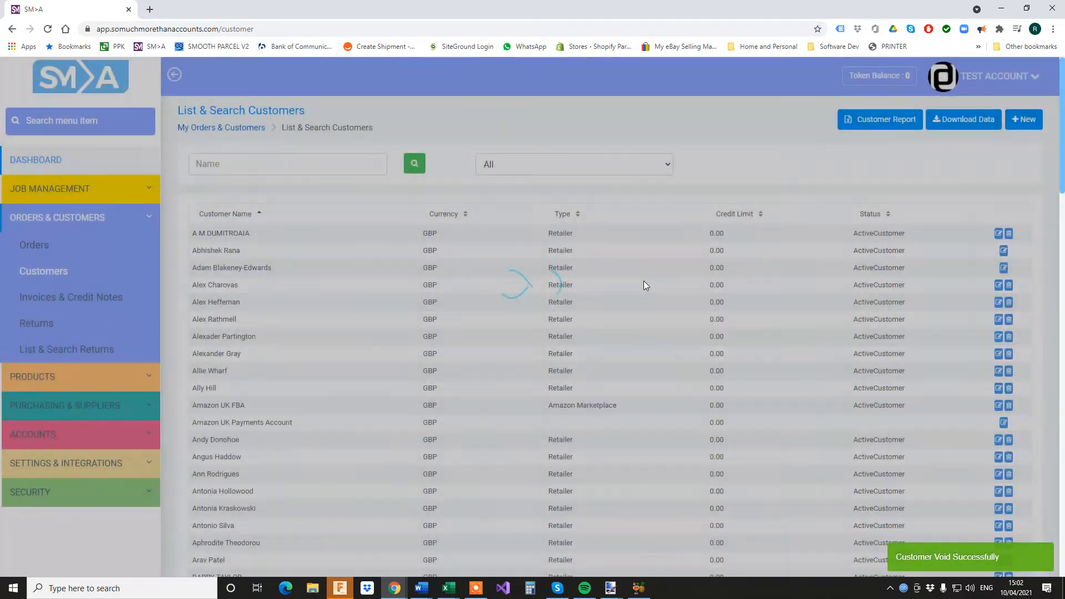
{"action": "scroll", "coordinate": [438, 350], "scroll_direction": "down", "scroll_amount": 20}
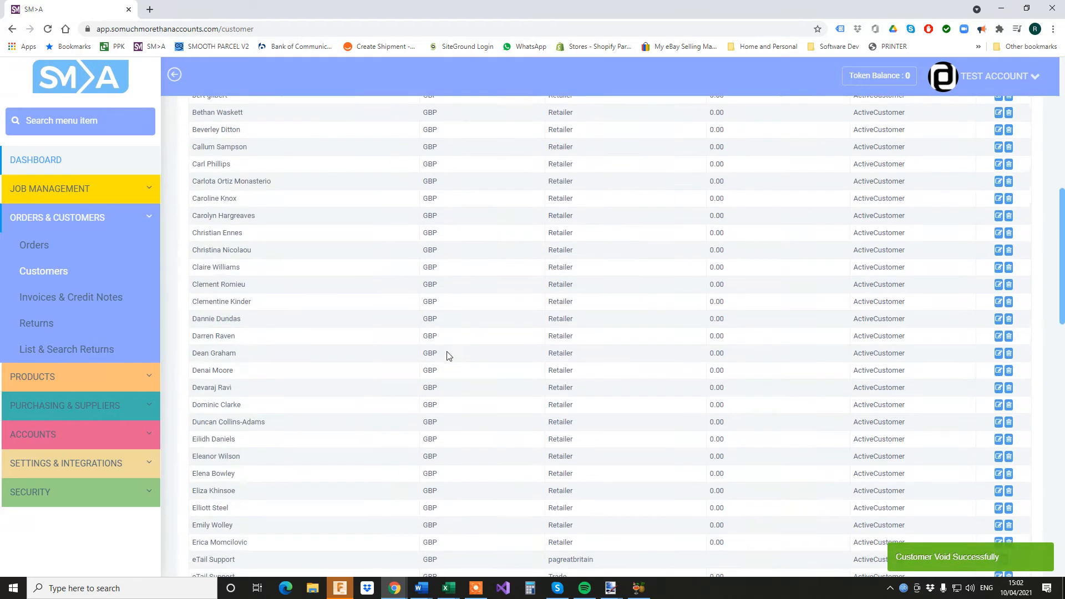
{"action": "scroll", "coordinate": [459, 360], "scroll_direction": "down", "scroll_amount": 7}
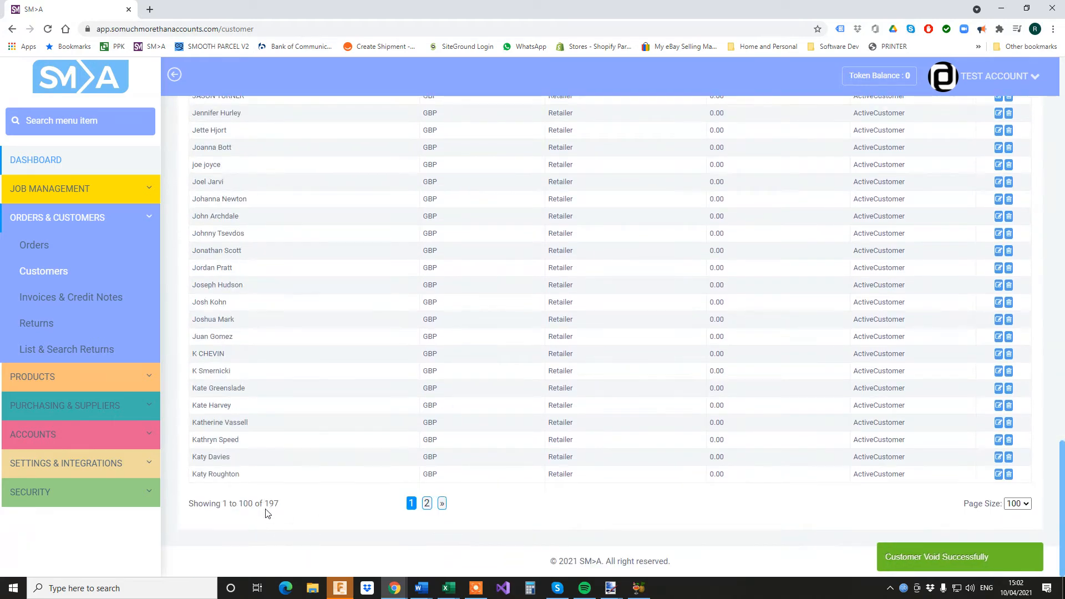
{"action": "scroll", "coordinate": [820, 481], "scroll_direction": "up", "scroll_amount": 20}
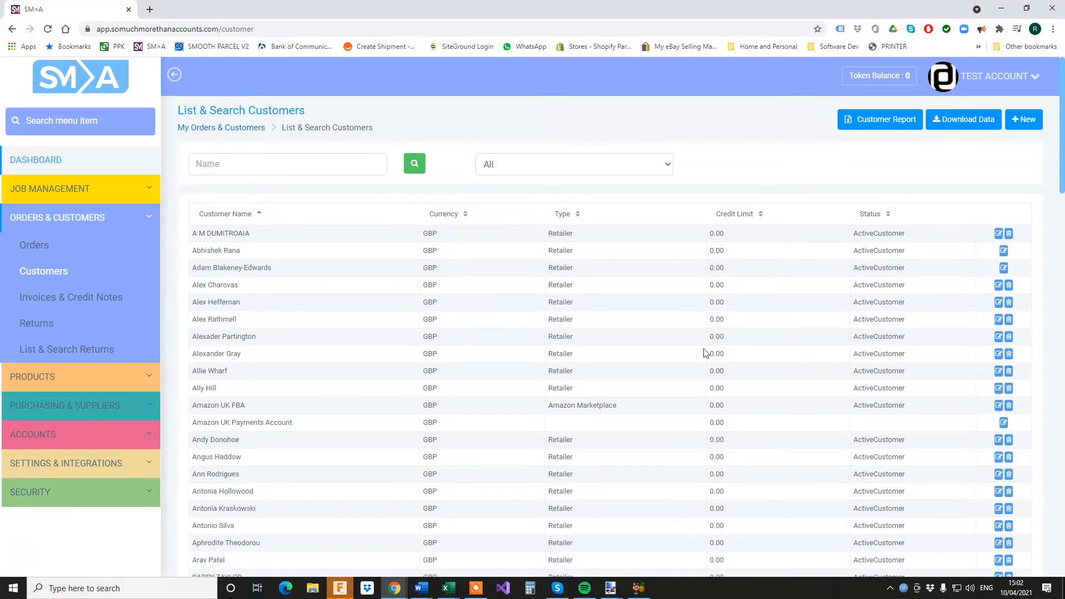
Change the first customer's Customer Name to 'Test Account' and save
{"action": "left_click", "coordinate": [999, 234]}
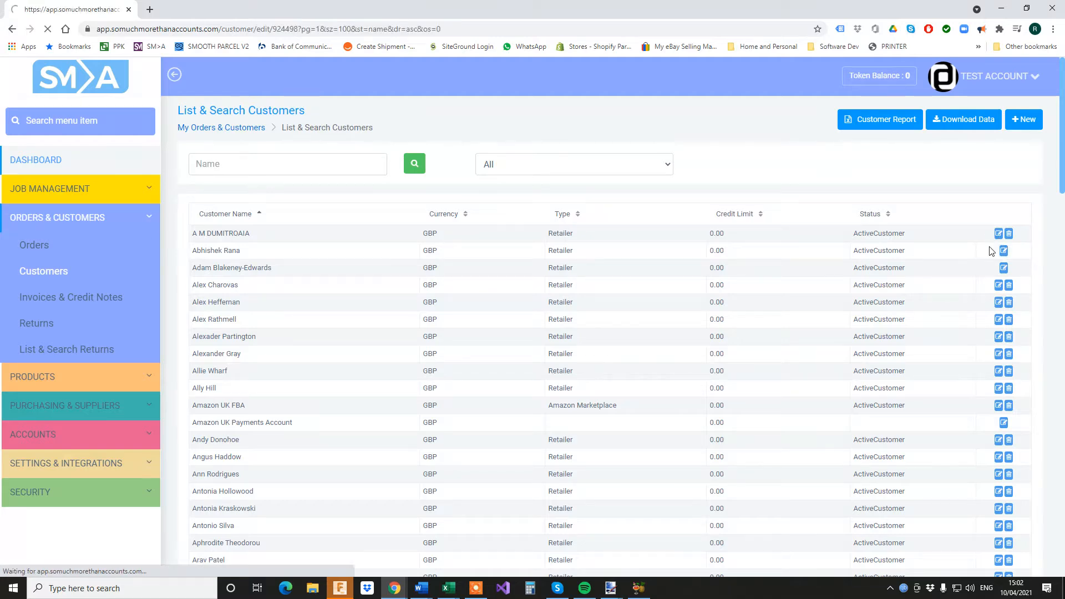
{"action": "left_click", "coordinate": [298, 224]}
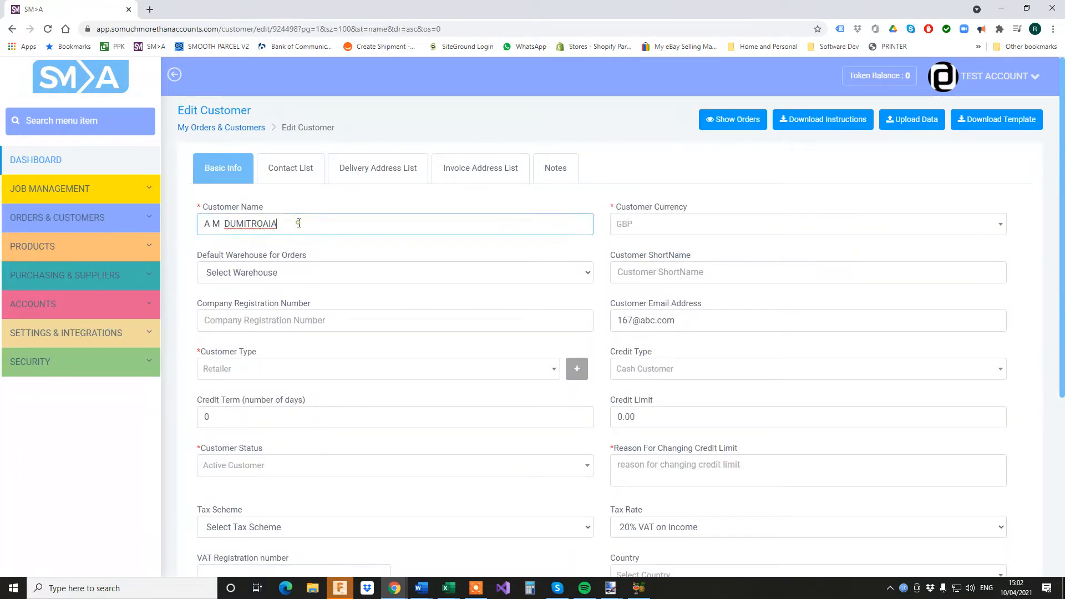
{"action": "triple_click", "coordinate": [298, 222]}
{"action": "type", "text": "Tesat"}
{"action": "key", "text": "BackSpace"}
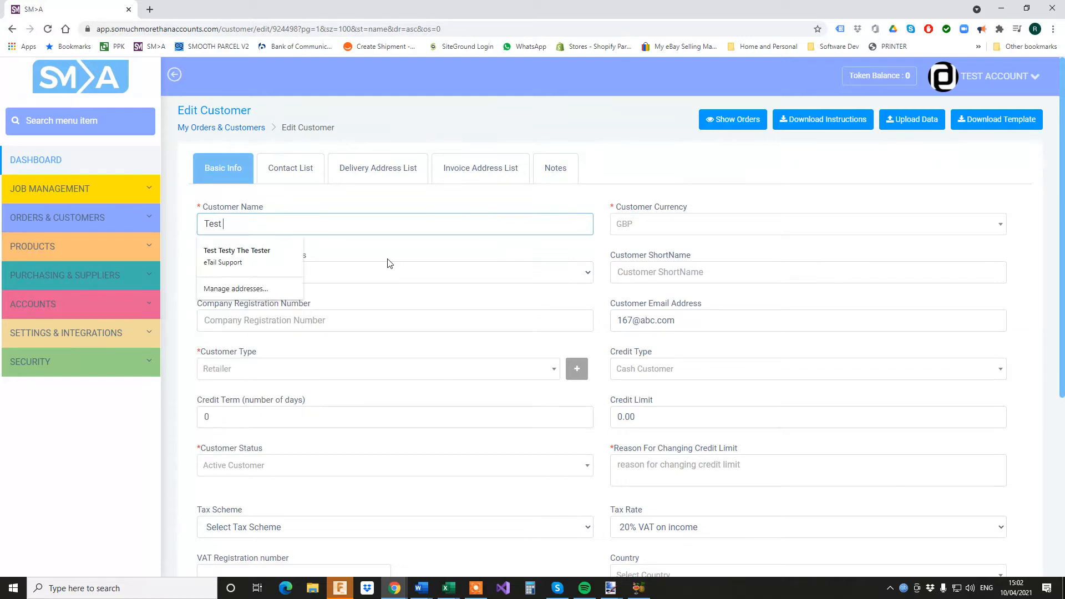
{"action": "type", "text": "t Account"}
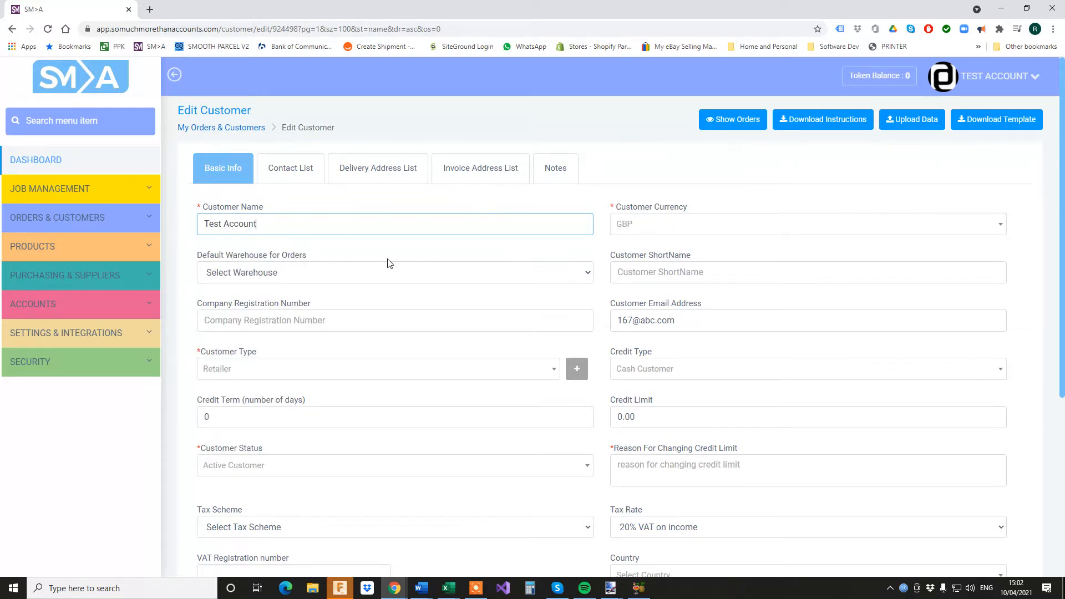
{"action": "scroll", "coordinate": [577, 260], "scroll_direction": "down", "scroll_amount": 5}
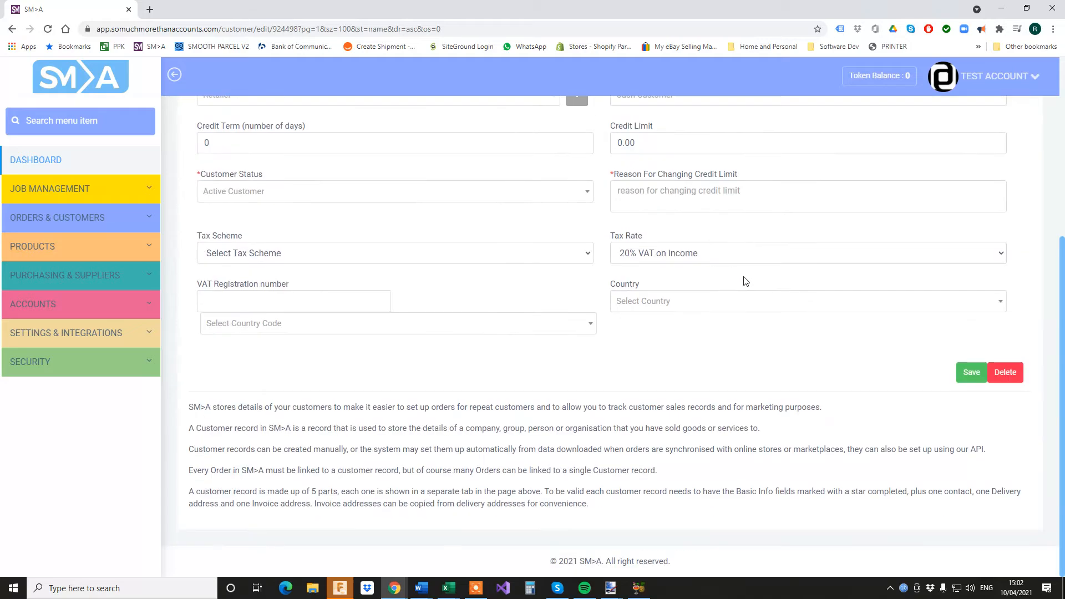
{"action": "left_click", "coordinate": [971, 374]}
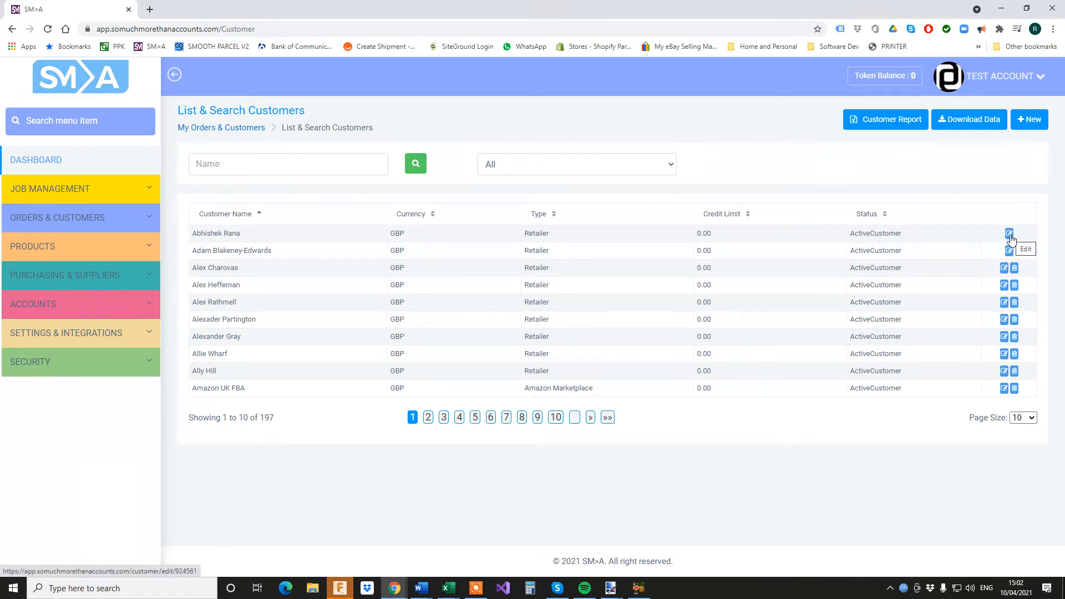
Search customers by name for 'test' and open Test Account for editing
{"action": "left_click", "coordinate": [315, 158]}
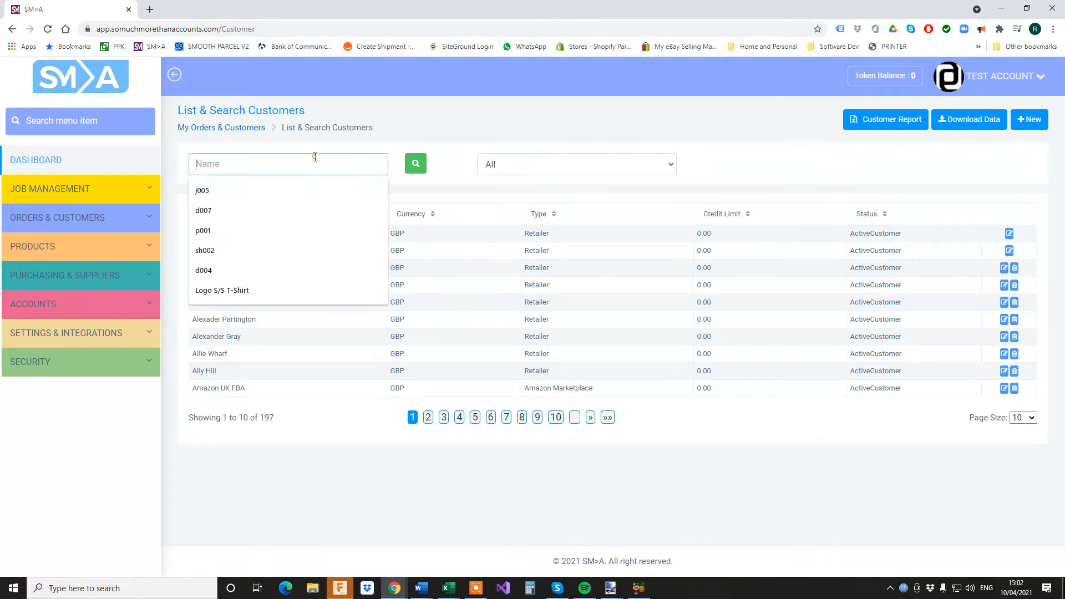
{"action": "type", "text": "test"}
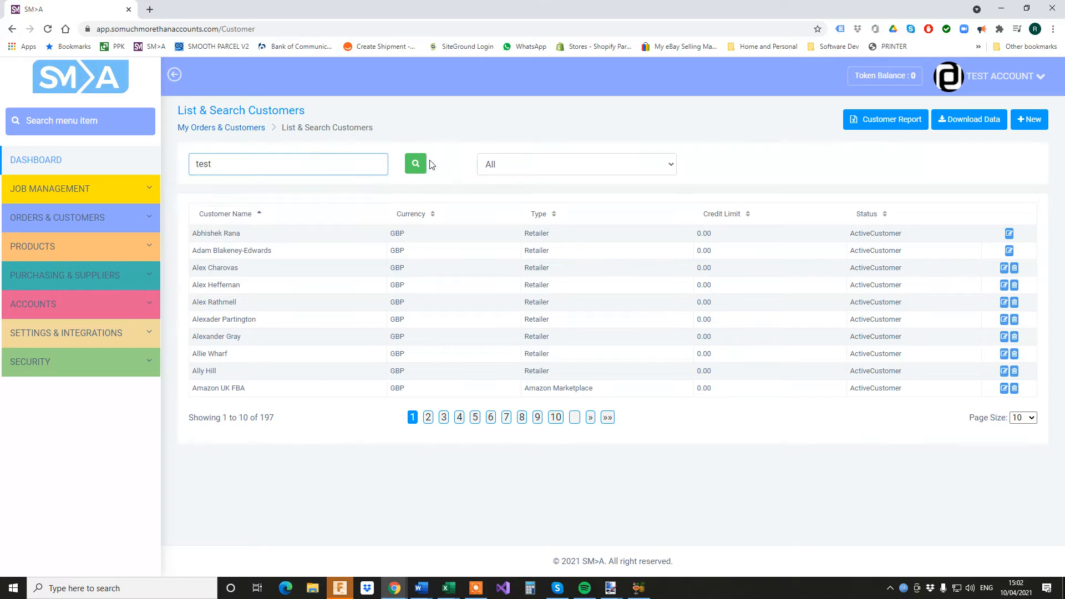
{"action": "left_click", "coordinate": [418, 165]}
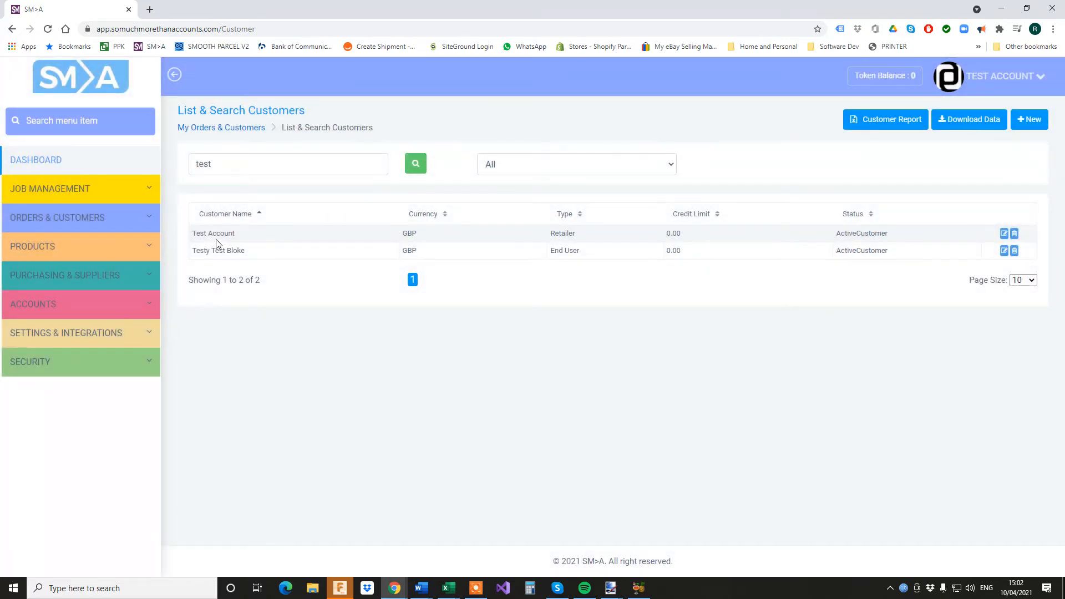
{"action": "left_click", "coordinate": [1004, 234]}
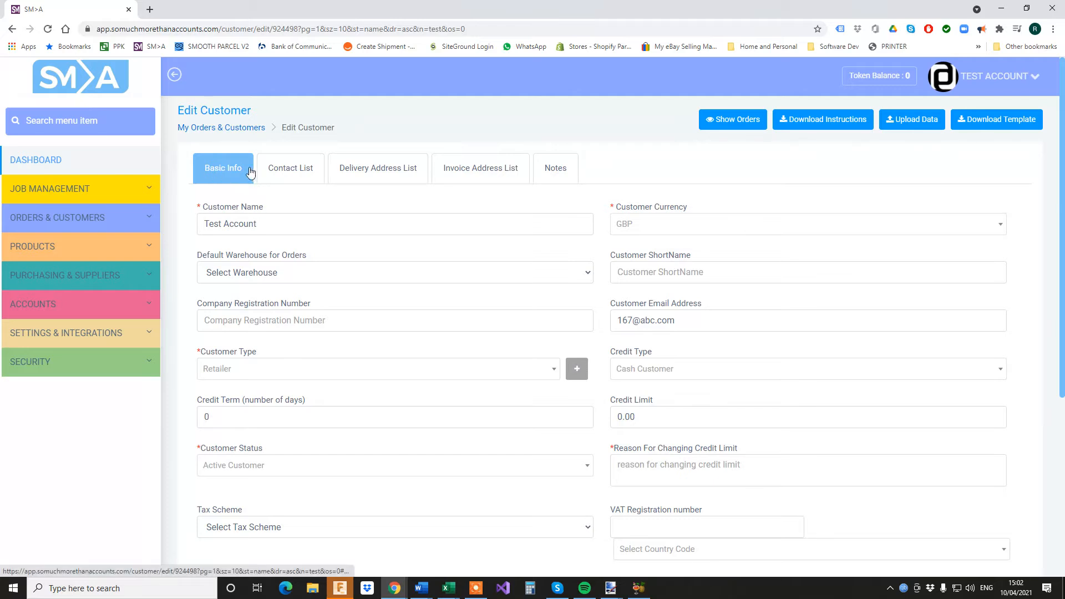
Review Test Account's contacts, delivery and invoice addresses and notes, then return to Basic Info
{"action": "left_click", "coordinate": [287, 170]}
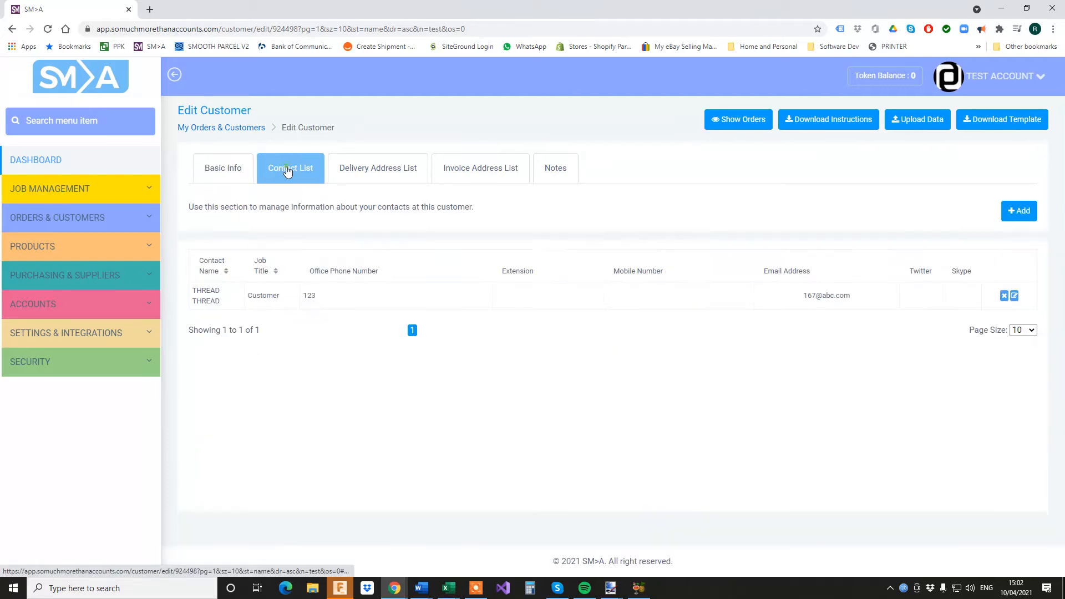
{"action": "left_click", "coordinate": [391, 167]}
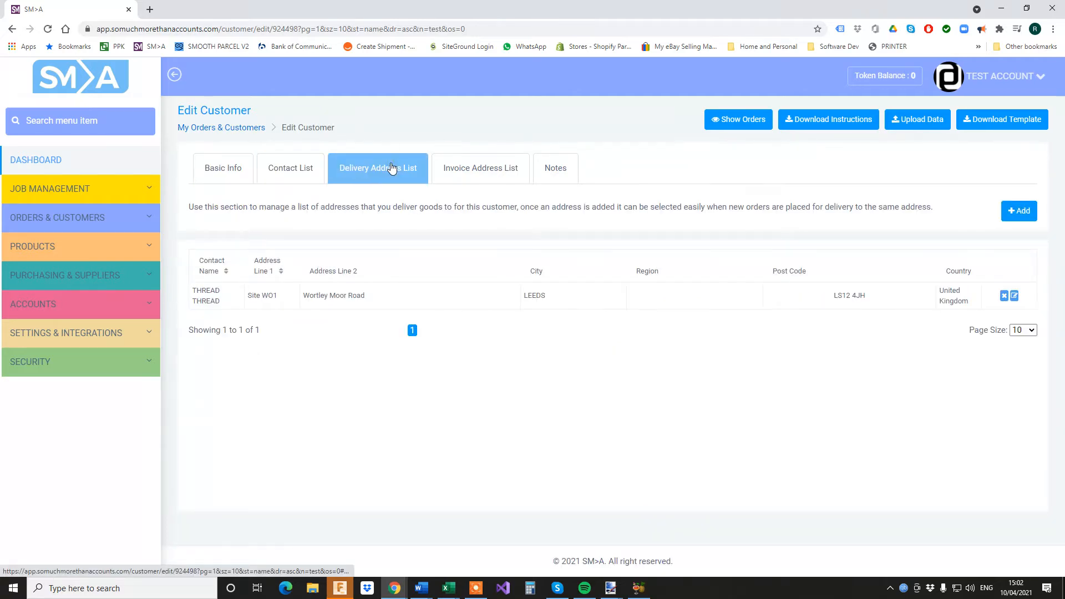
{"action": "left_click", "coordinate": [491, 170]}
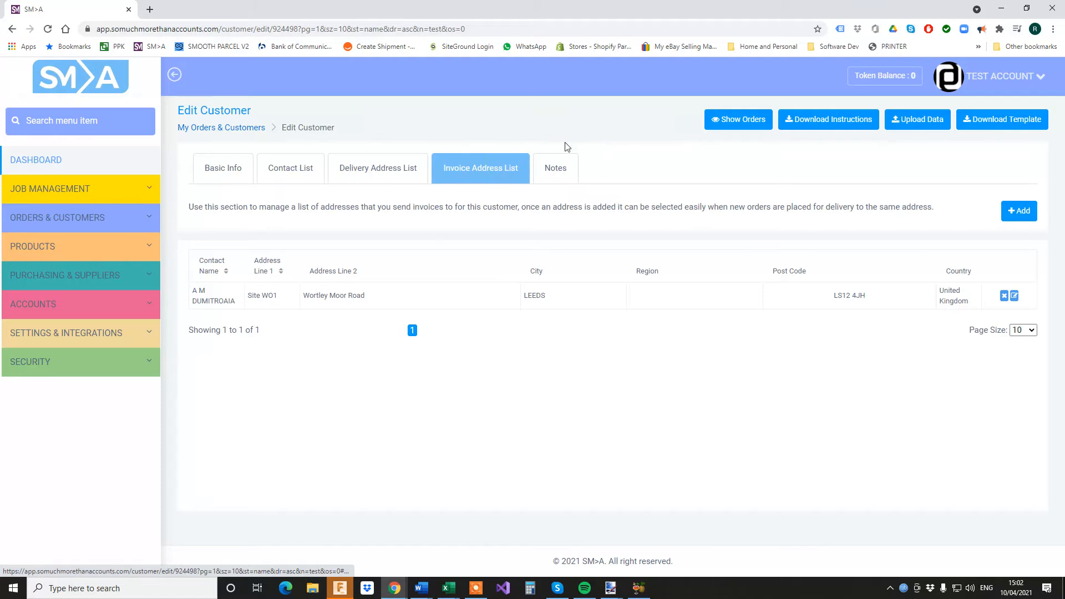
{"action": "left_click", "coordinate": [553, 175]}
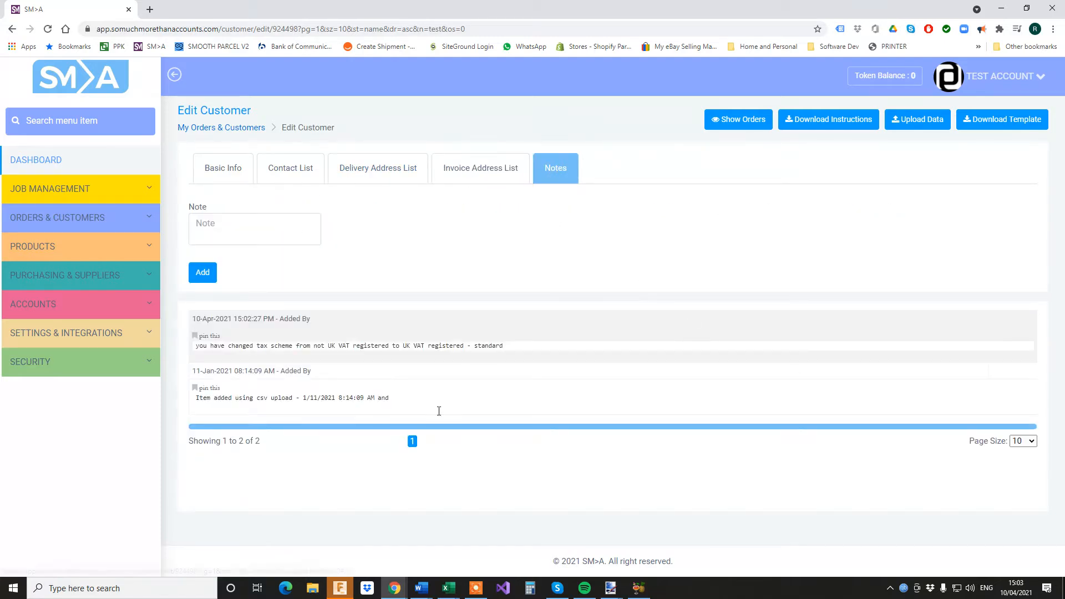
{"action": "left_click", "coordinate": [237, 178]}
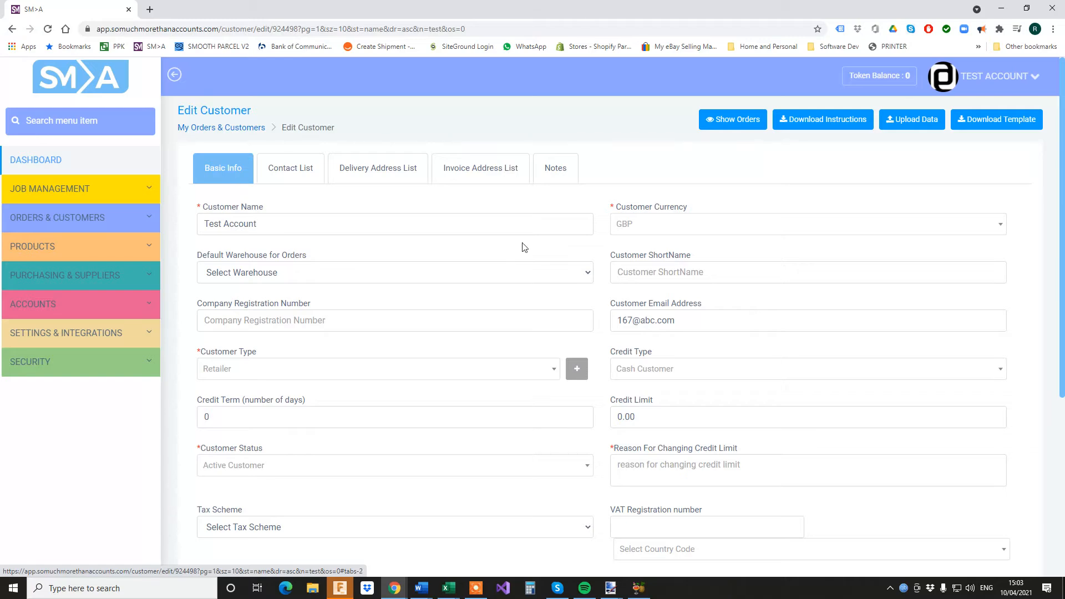
Add a Purchasing manager contact with a name and office phone number to Test Account
{"action": "left_click", "coordinate": [293, 179]}
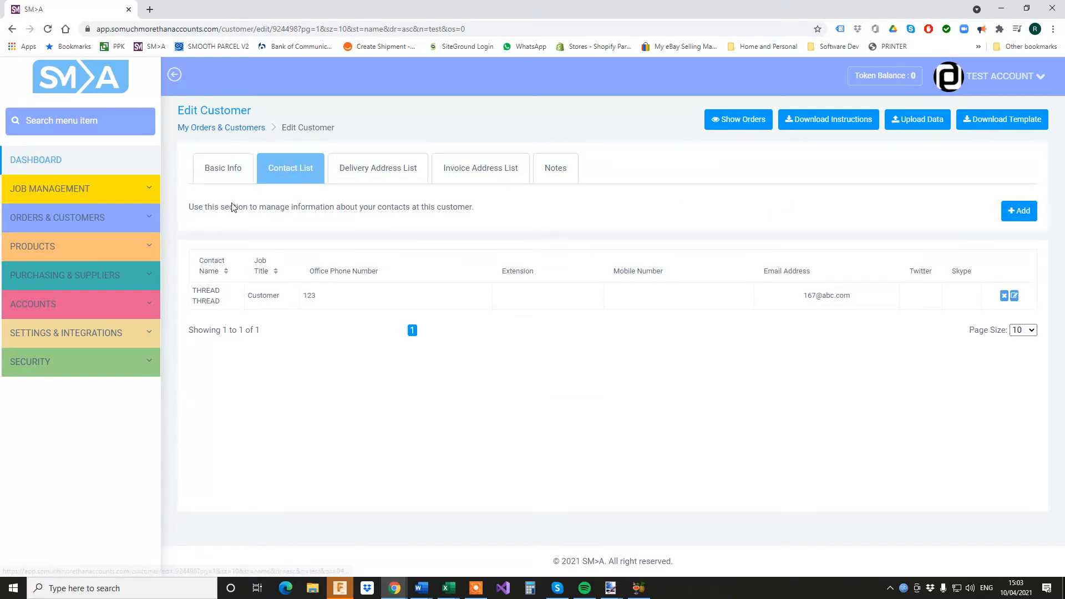
{"action": "left_click", "coordinate": [1021, 211]}
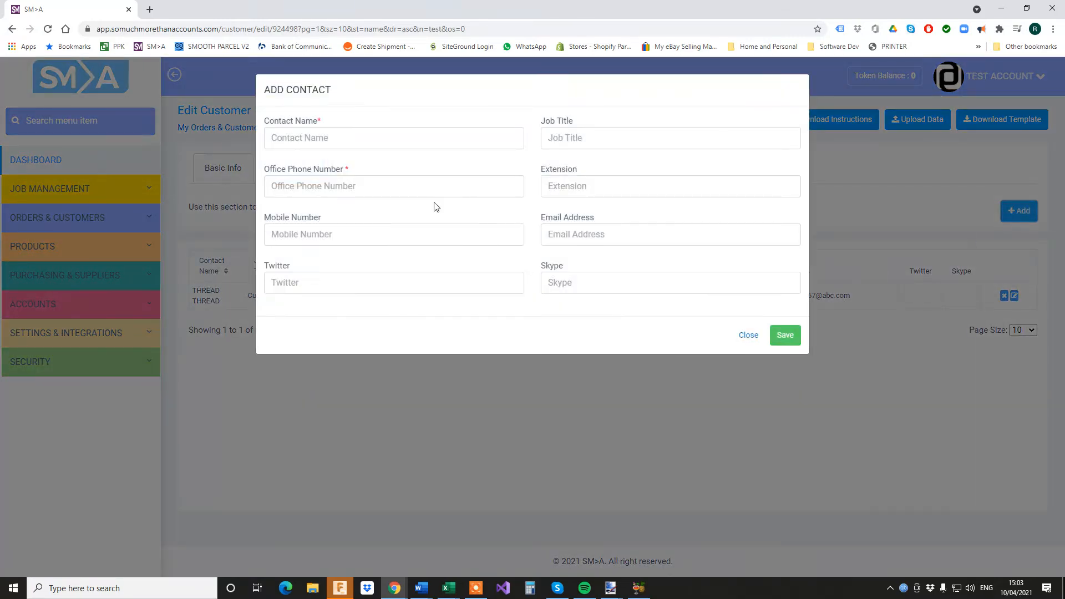
{"action": "left_click", "coordinate": [383, 143]}
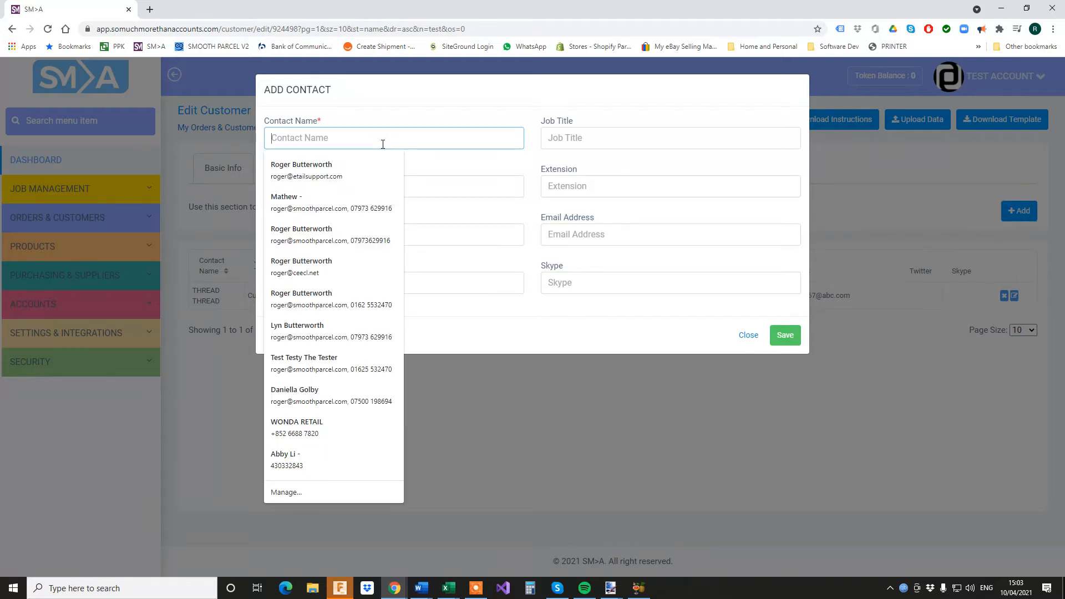
{"action": "type", "text": "Steve"}
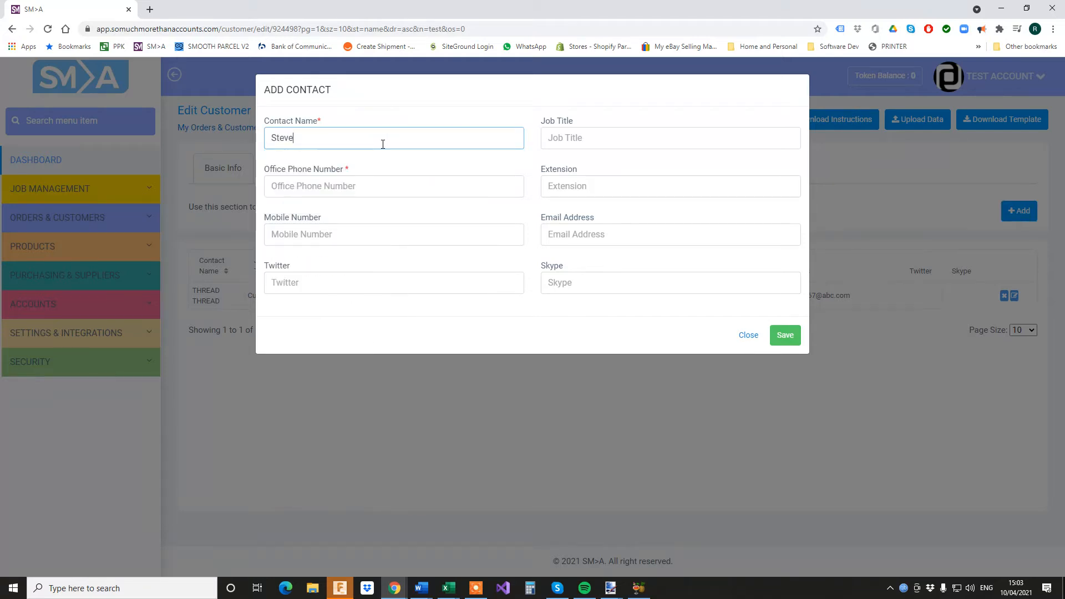
{"action": "key", "text": "Tab"}
{"action": "type", "text": "Pu"}
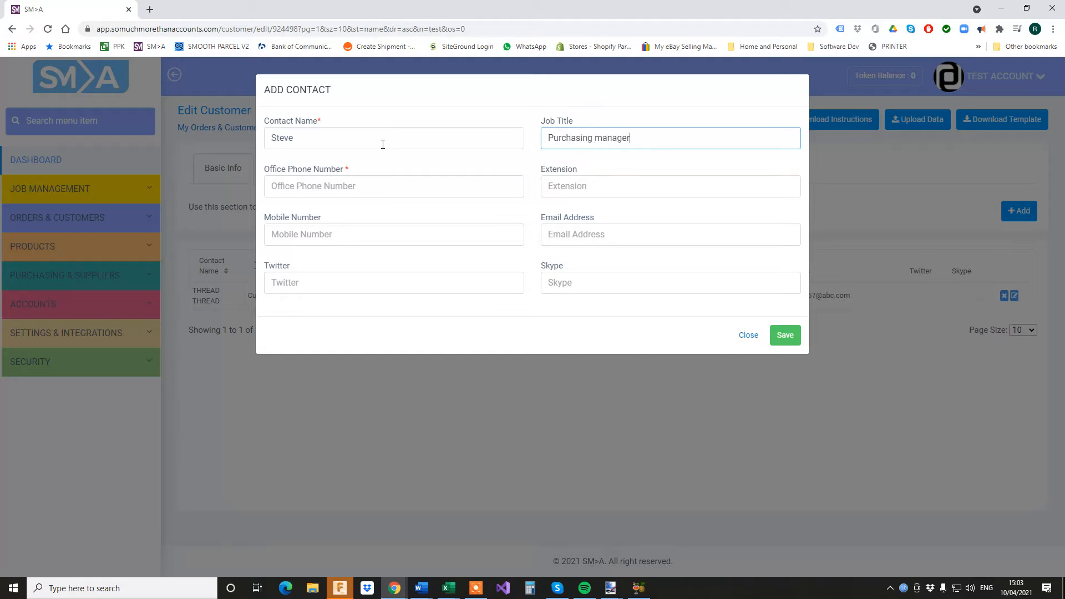
{"action": "key", "text": "Tab"}
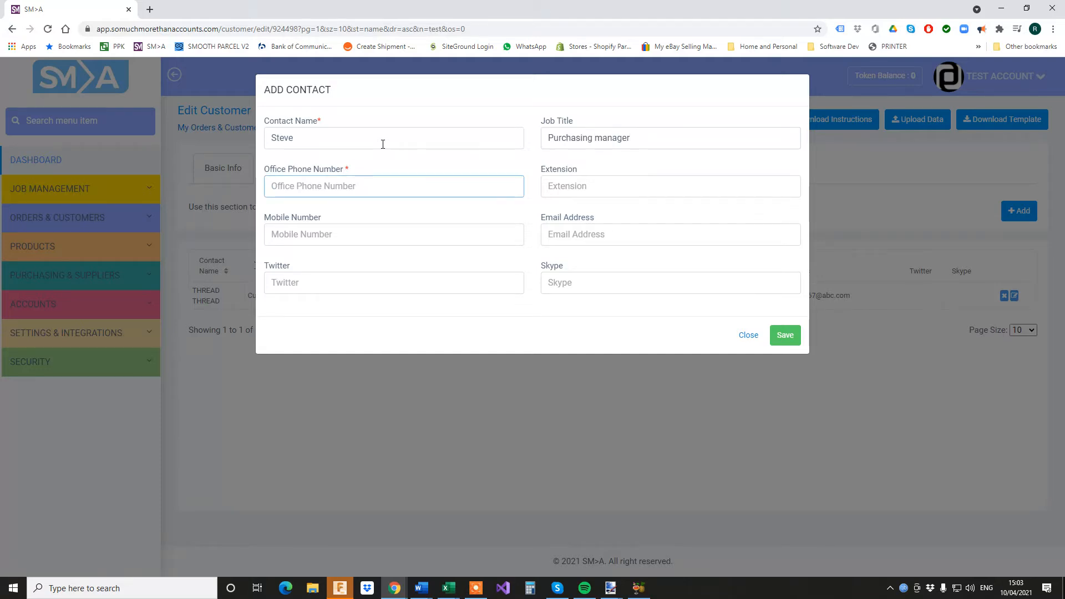
{"action": "type", "text": "1234567"}
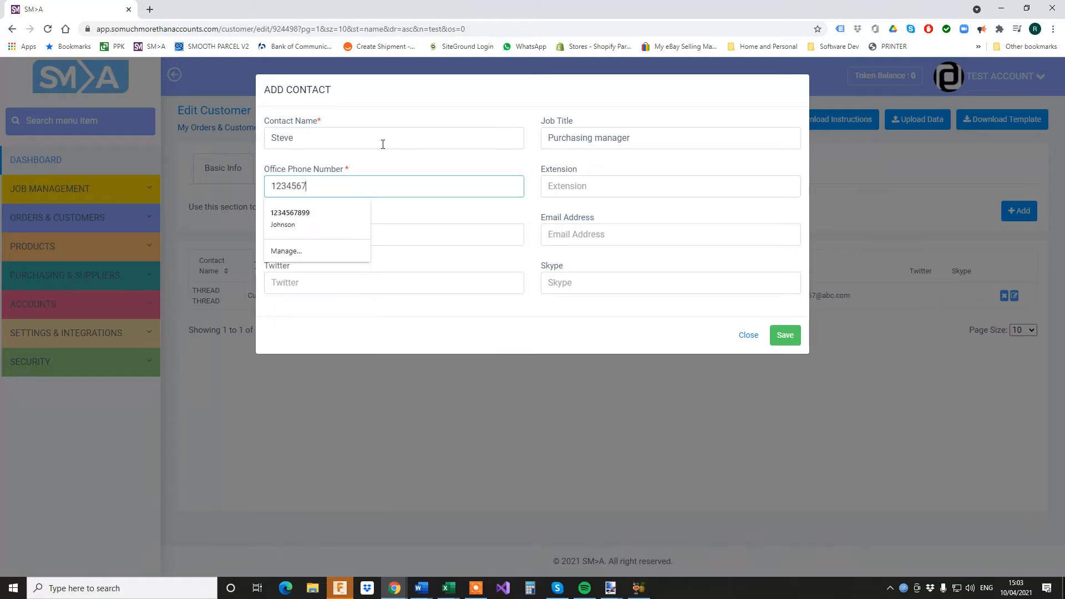
{"action": "left_click", "coordinate": [626, 186]}
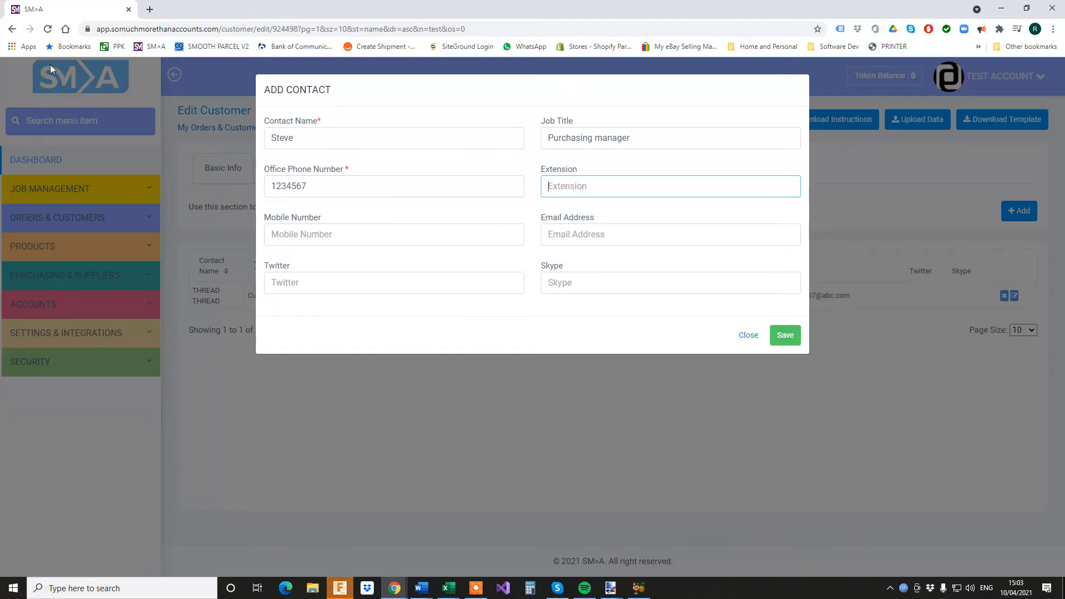
{"action": "left_click", "coordinate": [786, 337]}
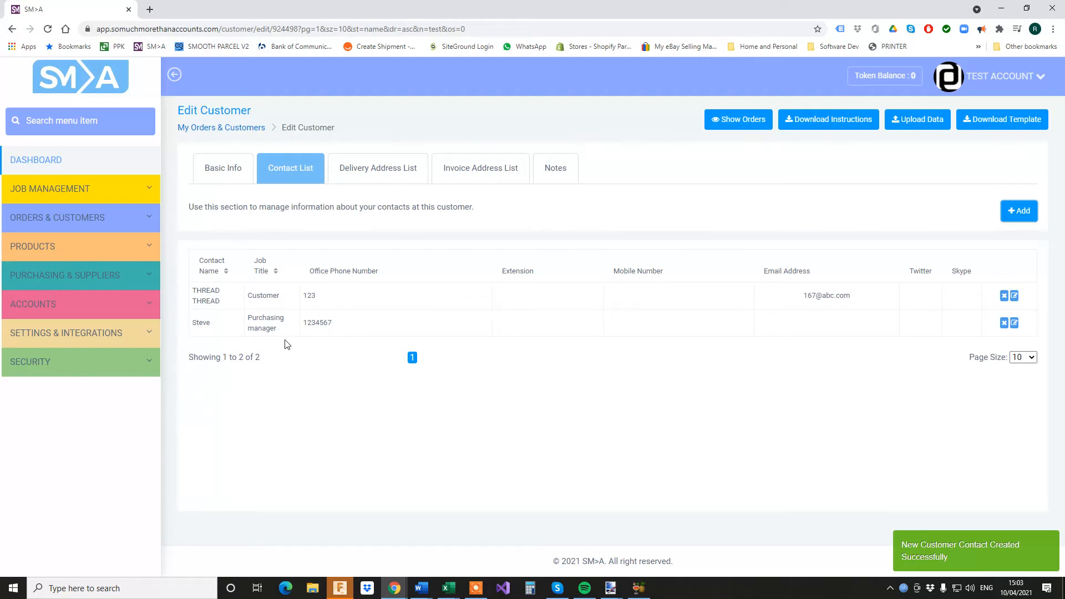
Add a second UK delivery address with street, city and post code to Test Account
{"action": "left_click", "coordinate": [364, 173]}
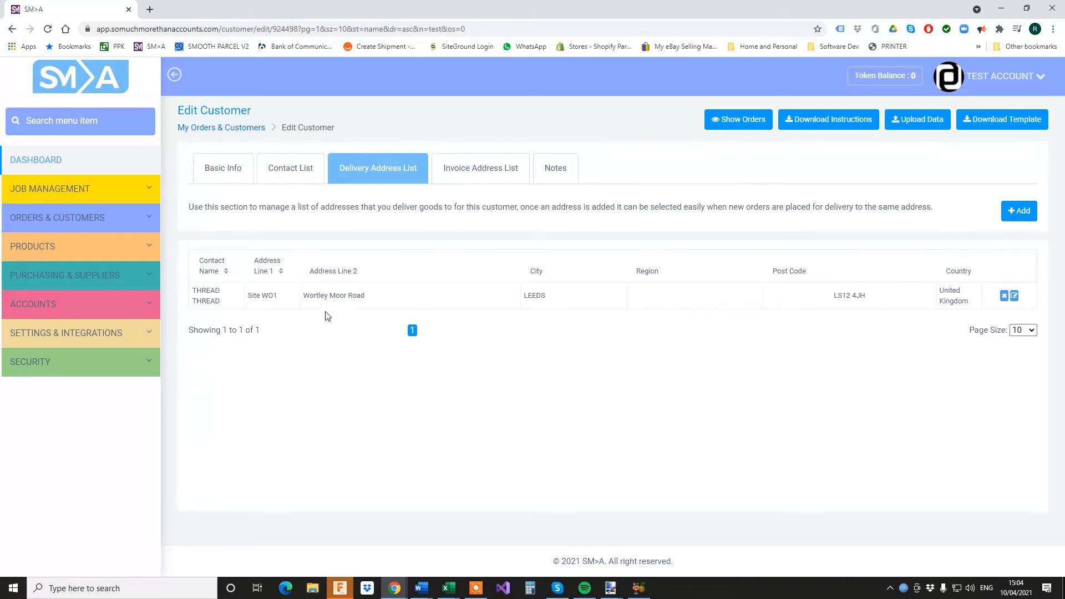
{"action": "left_click", "coordinate": [1019, 211]}
{"action": "left_click", "coordinate": [307, 138]}
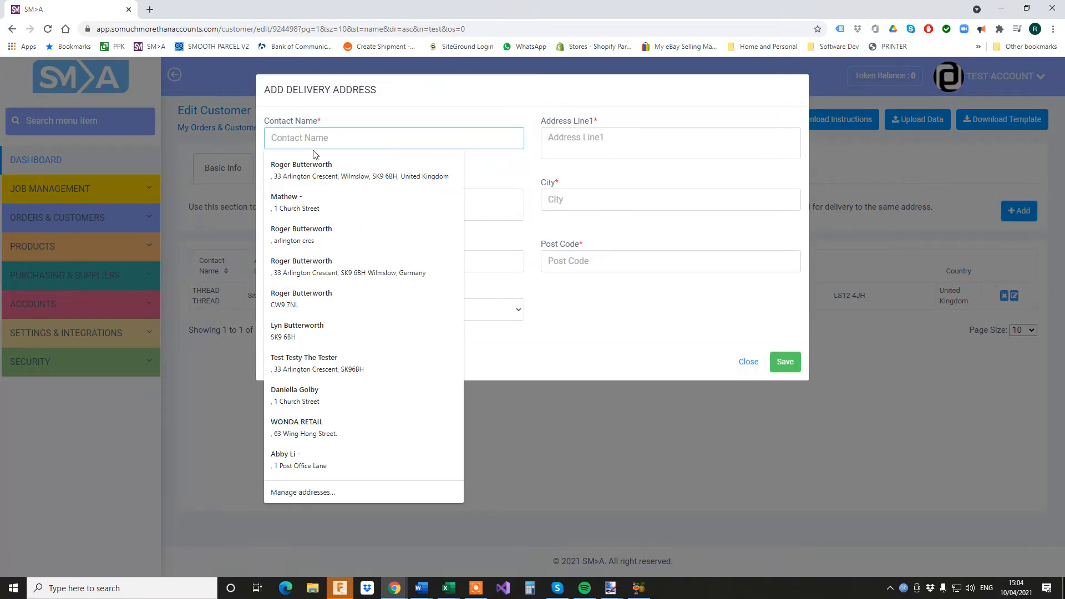
{"action": "type", "text": "Tests"}
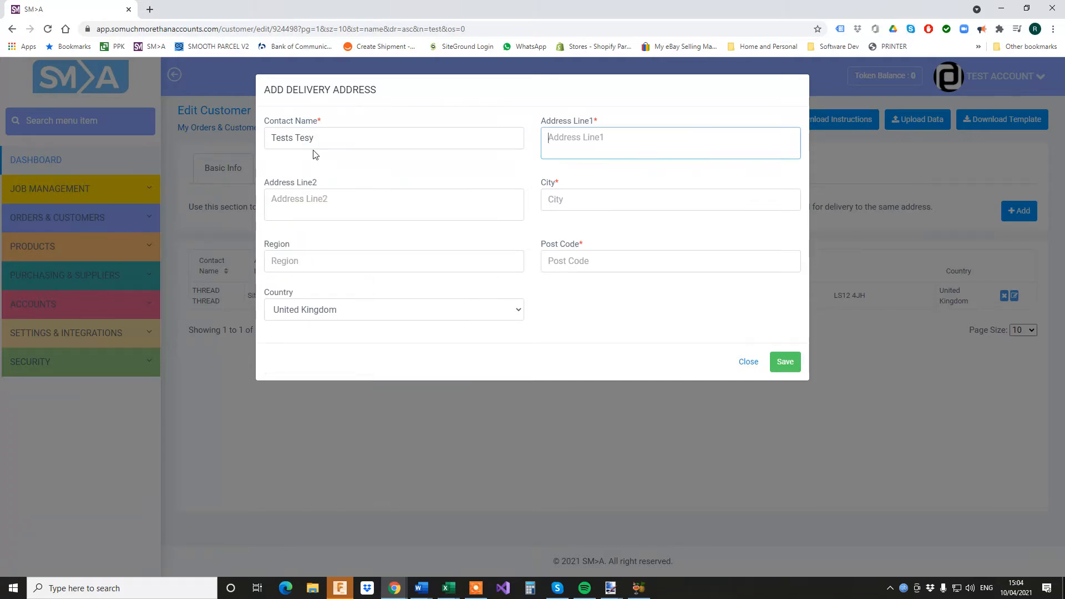
{"action": "type", "text": "Test S"}
{"action": "type", "text": "T"}
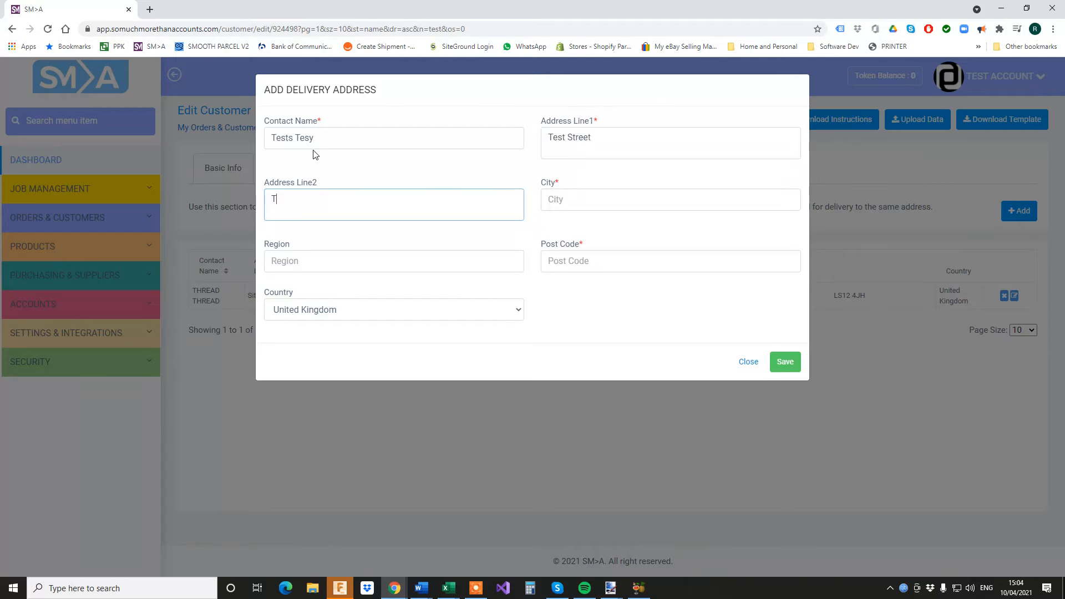
{"action": "key", "text": "Tab"}
{"action": "type", "text": "Testo"}
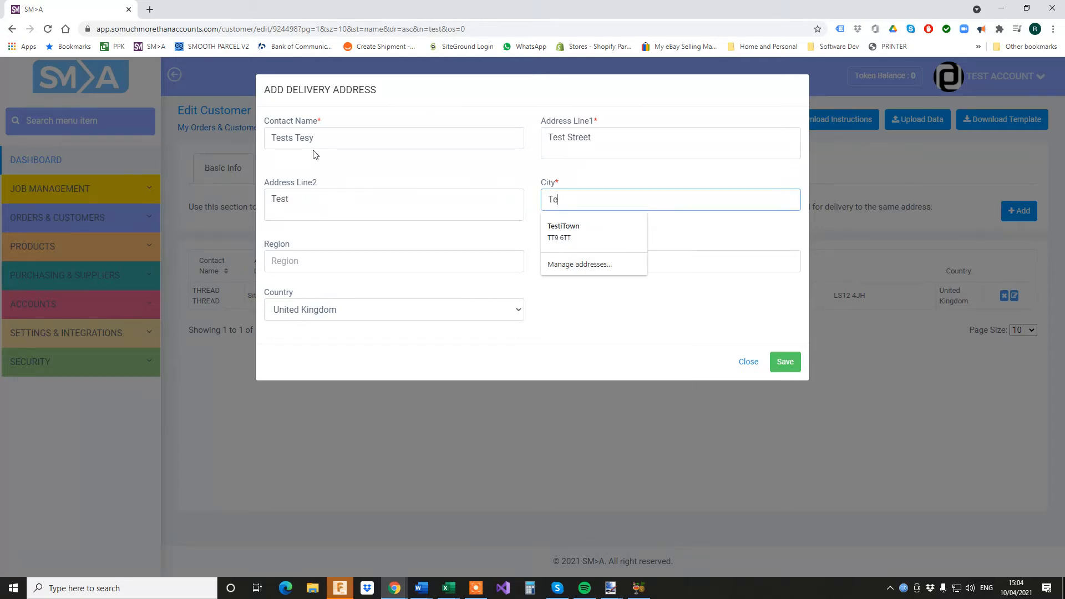
{"action": "key", "text": "Tab"}
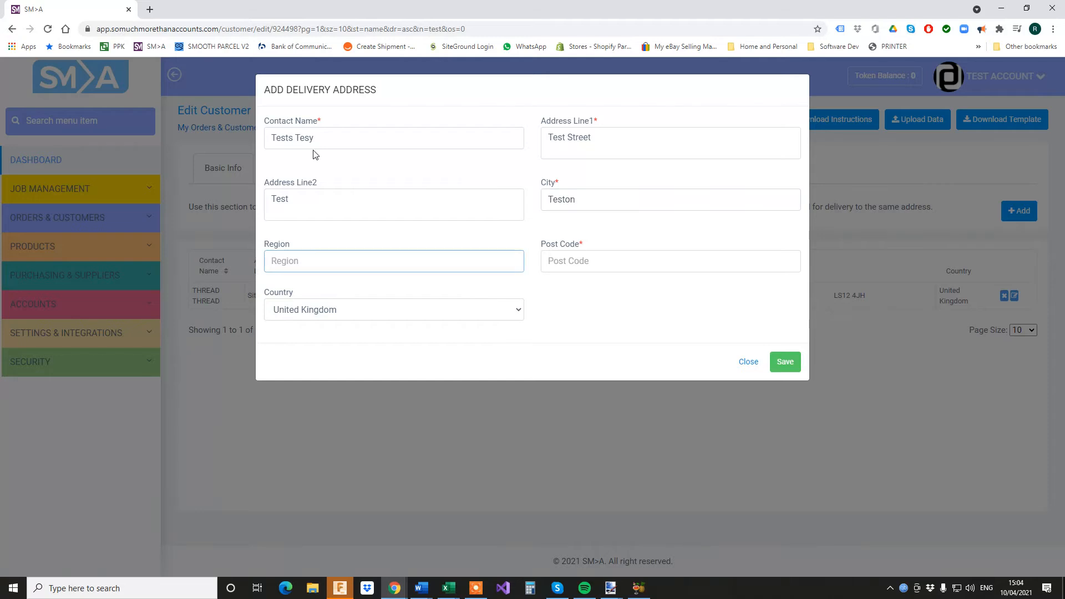
{"action": "key", "text": "Tab"}
{"action": "type", "text": "T"}
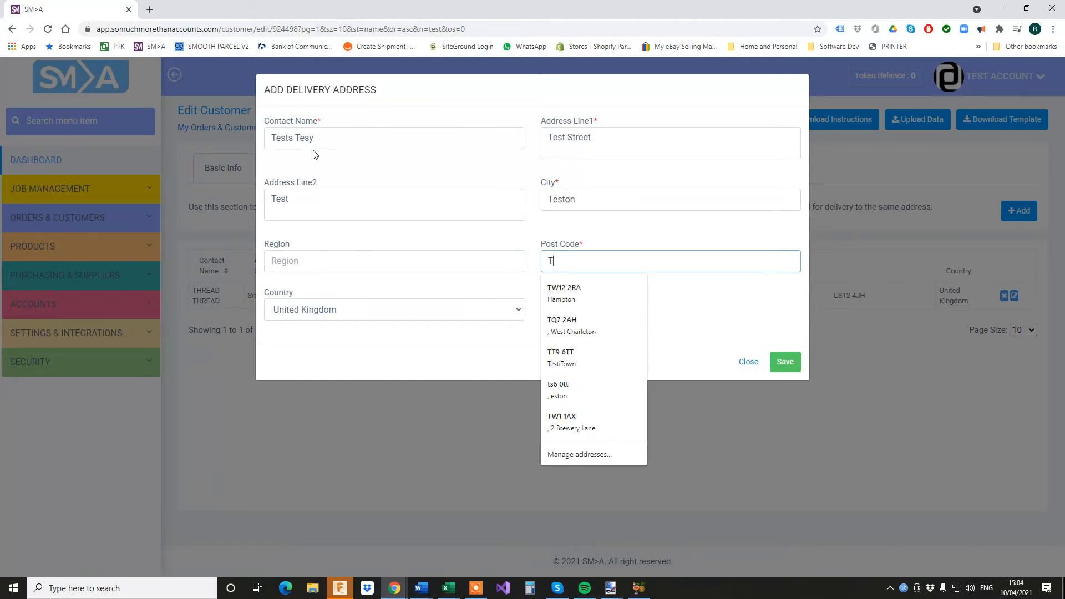
{"action": "type", "text": "S11 4"}
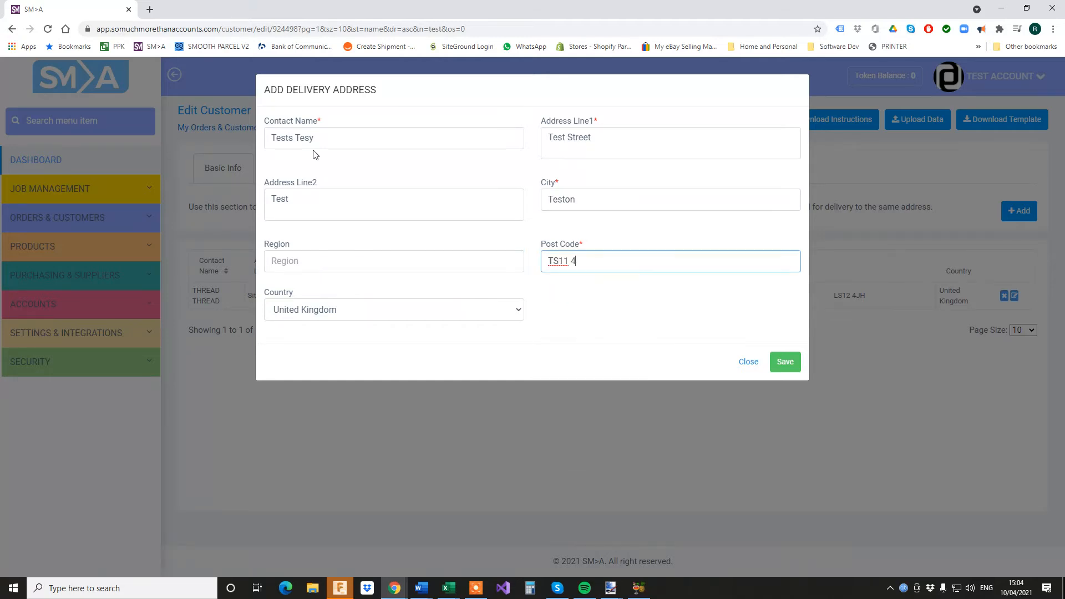
{"action": "type", "text": "SS"}
{"action": "left_click", "coordinate": [785, 362]}
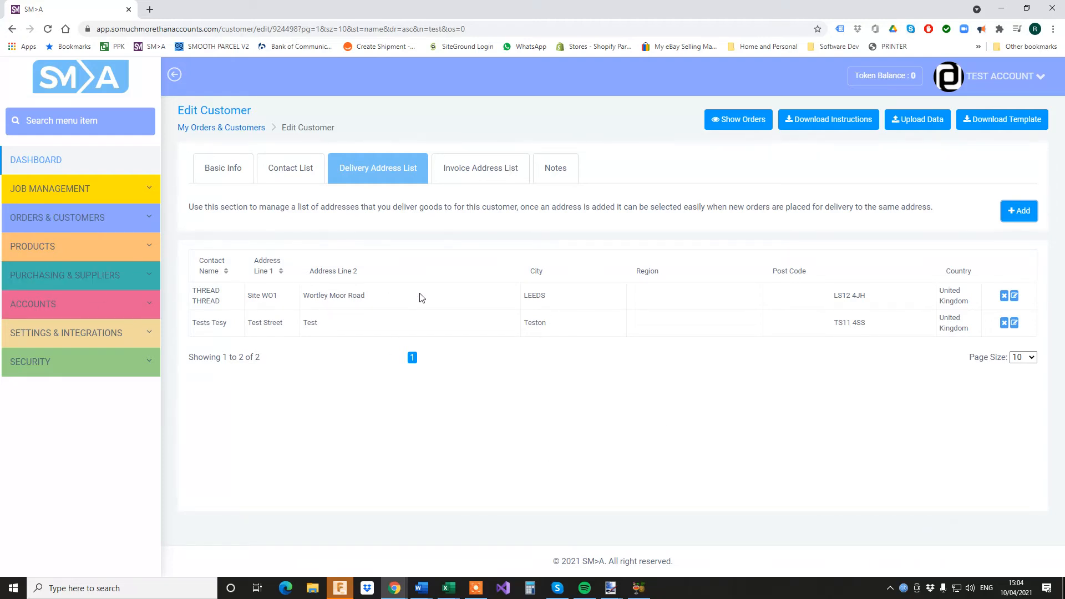
Add the note 'test Note' to Test Account's Notes list
{"action": "left_click", "coordinate": [501, 173]}
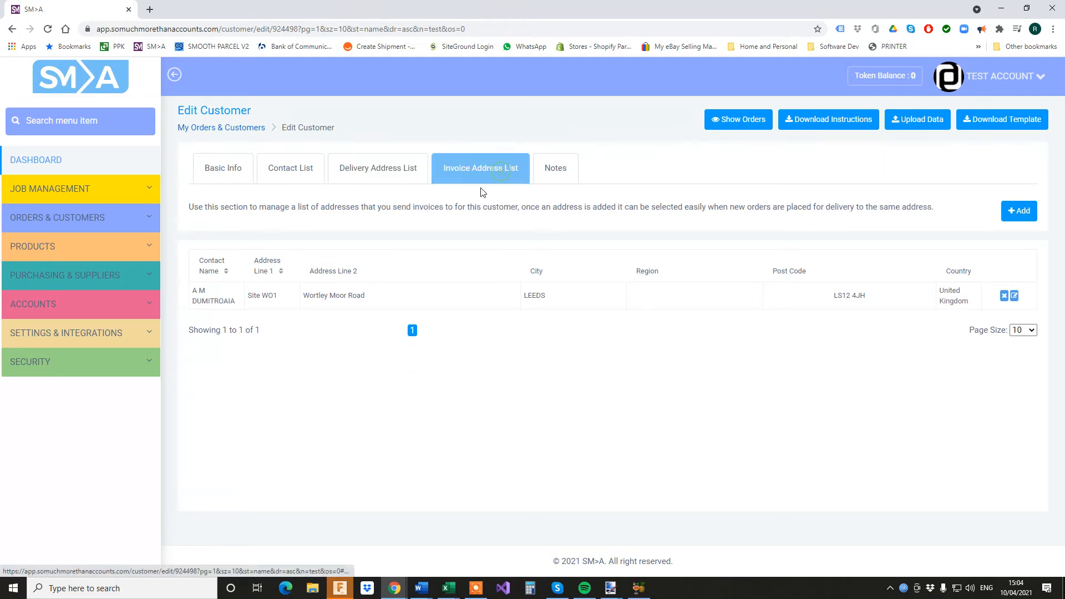
{"action": "left_click", "coordinate": [560, 174]}
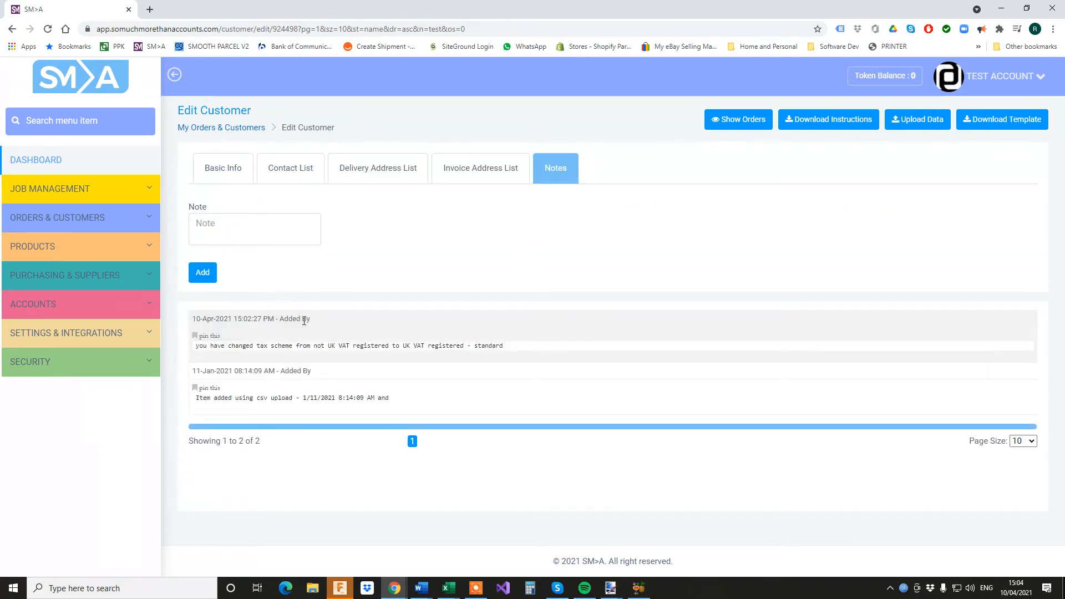
{"action": "left_click", "coordinate": [266, 237]}
{"action": "type", "text": "test Note"}
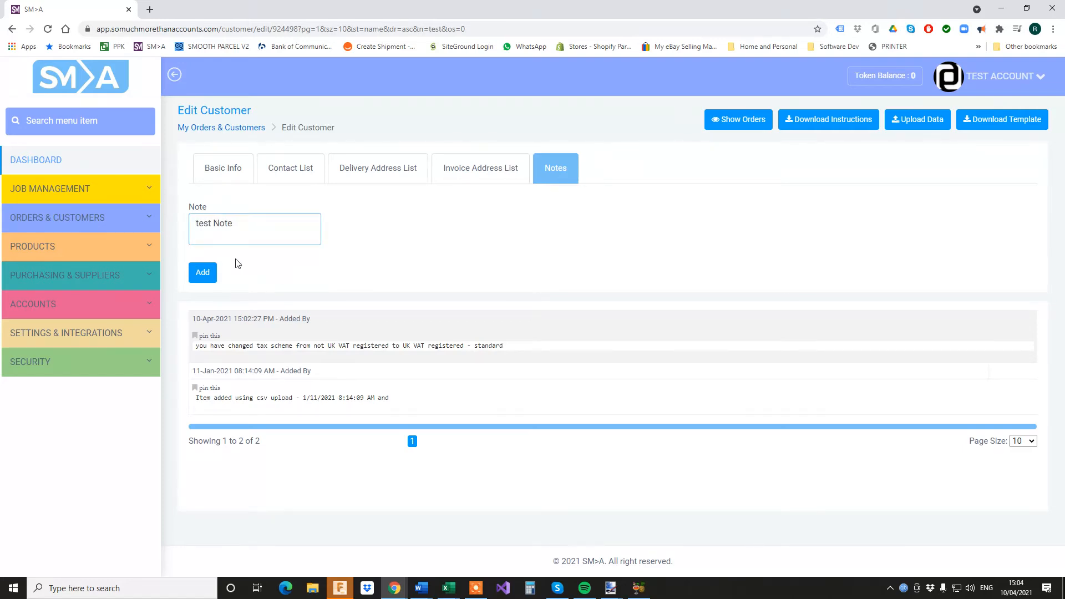
{"action": "left_click", "coordinate": [202, 272]}
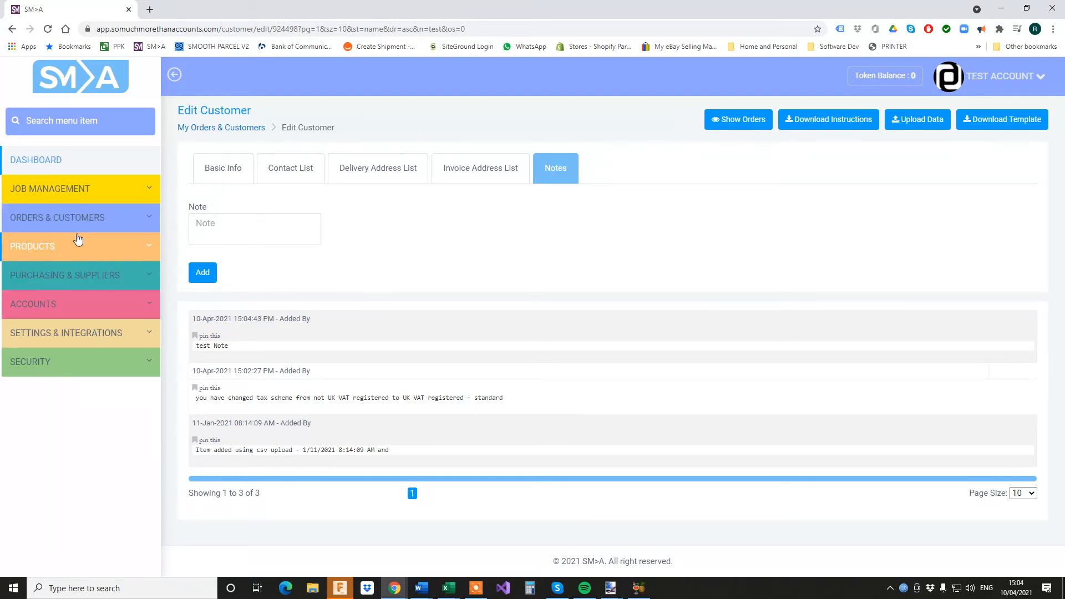
{"action": "left_click", "coordinate": [91, 222]}
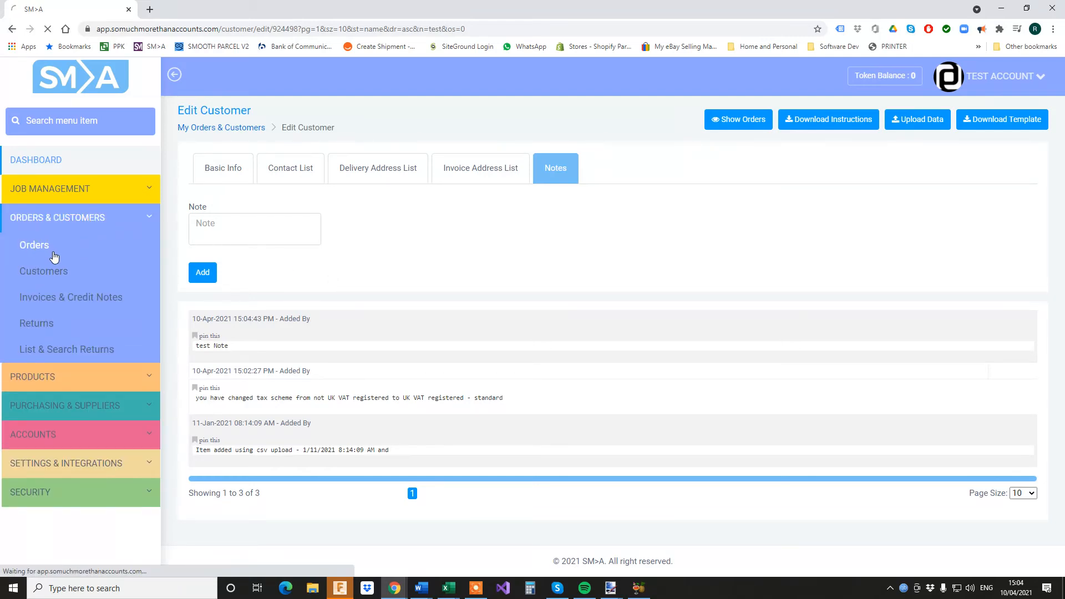
Start a new order from the Orders list and pick Test Account as its customer
{"action": "left_click", "coordinate": [38, 246]}
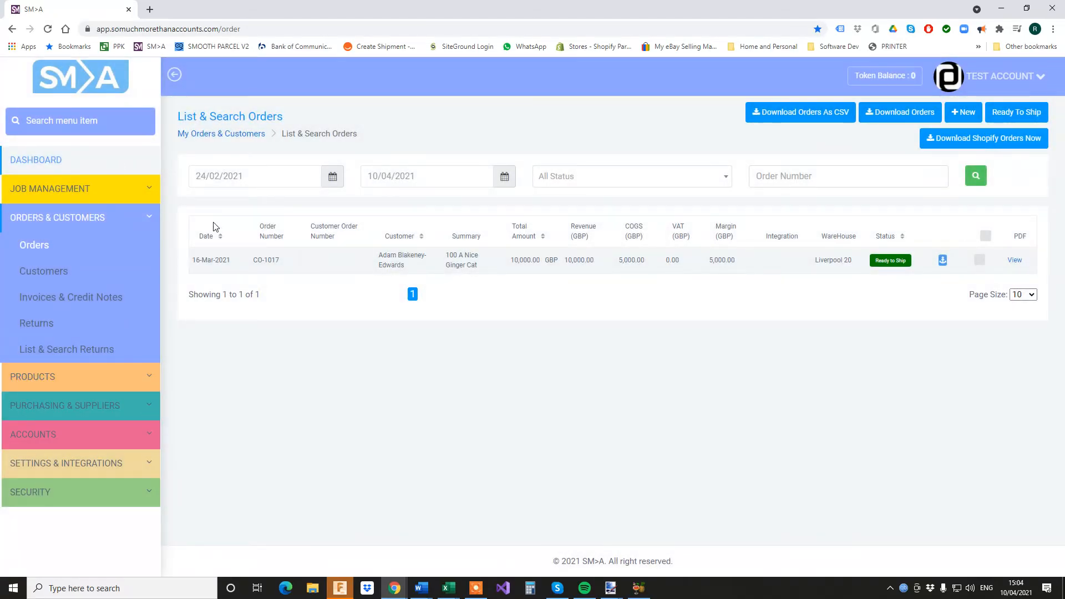
{"action": "left_click", "coordinate": [963, 113]}
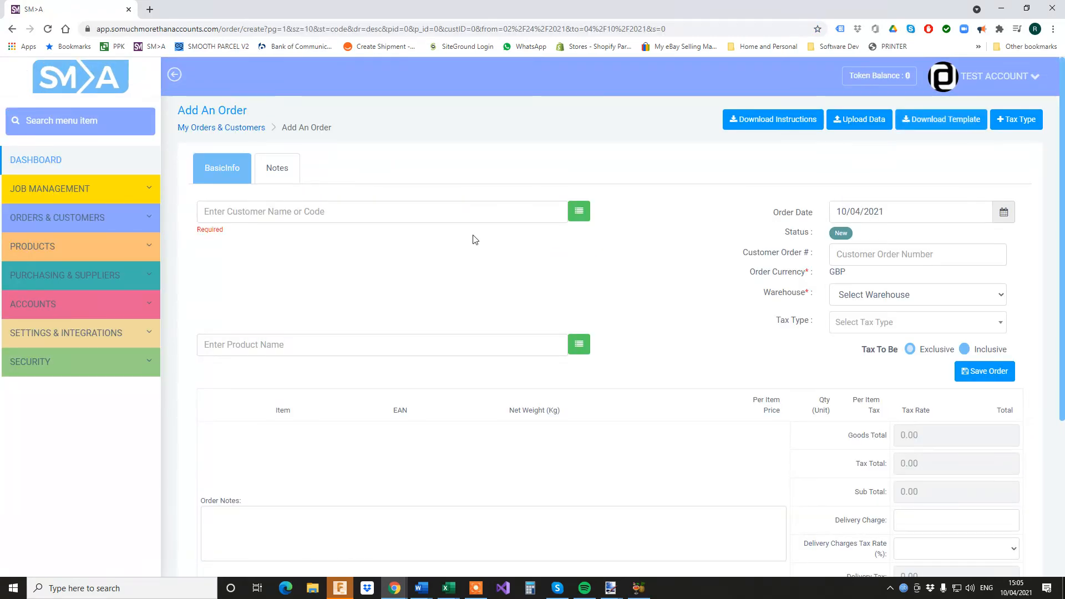
{"action": "left_click", "coordinate": [455, 218]}
{"action": "type", "text": "test"}
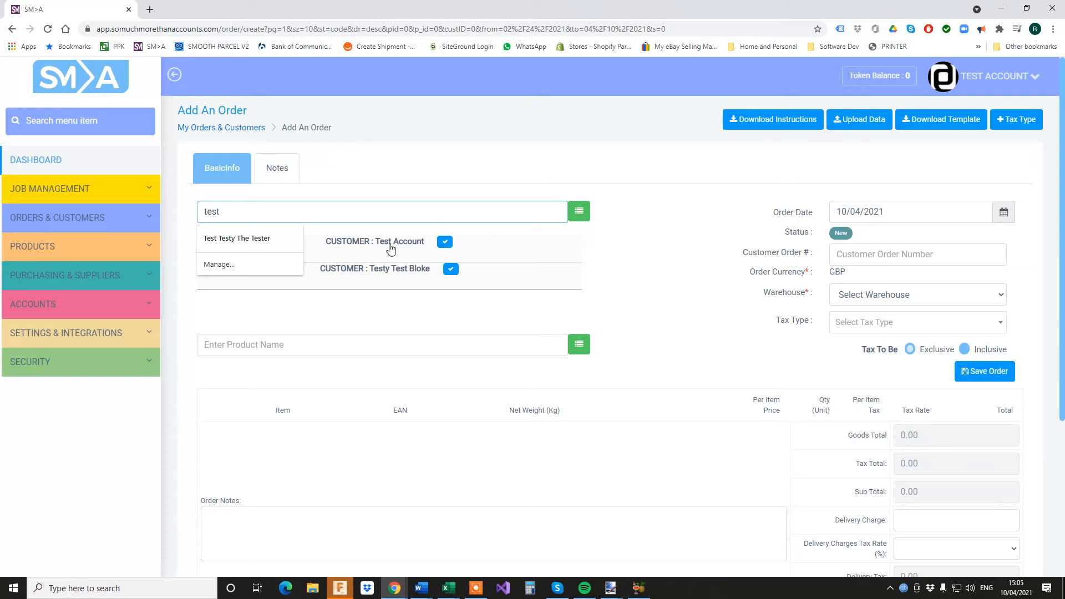
{"action": "left_click", "coordinate": [391, 248]}
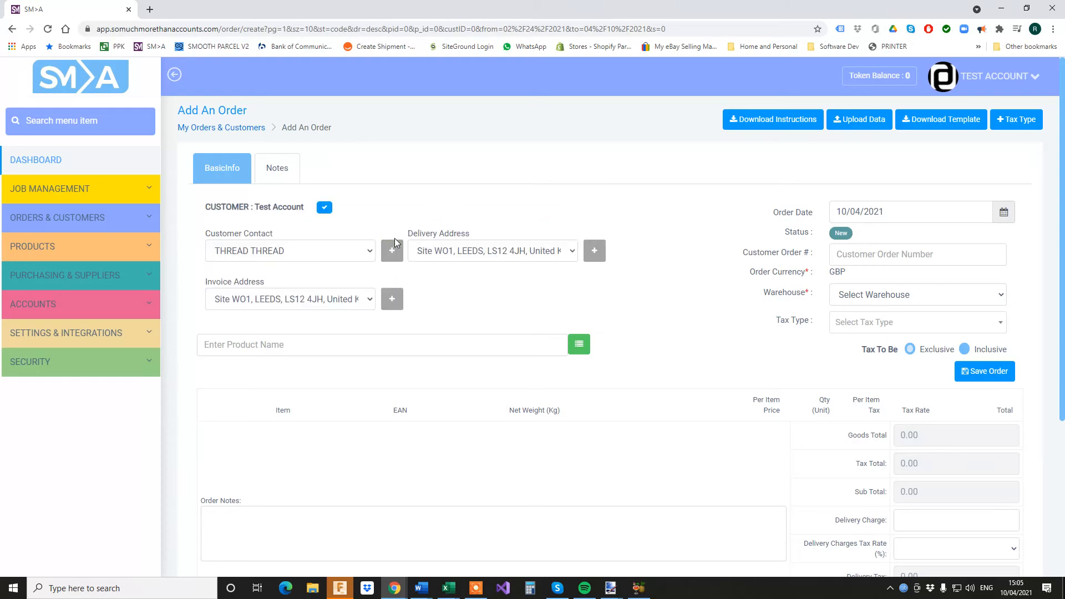
Choose the new delivery address, keep the existing invoice address, and select the new customer contact
{"action": "left_click", "coordinate": [574, 251]}
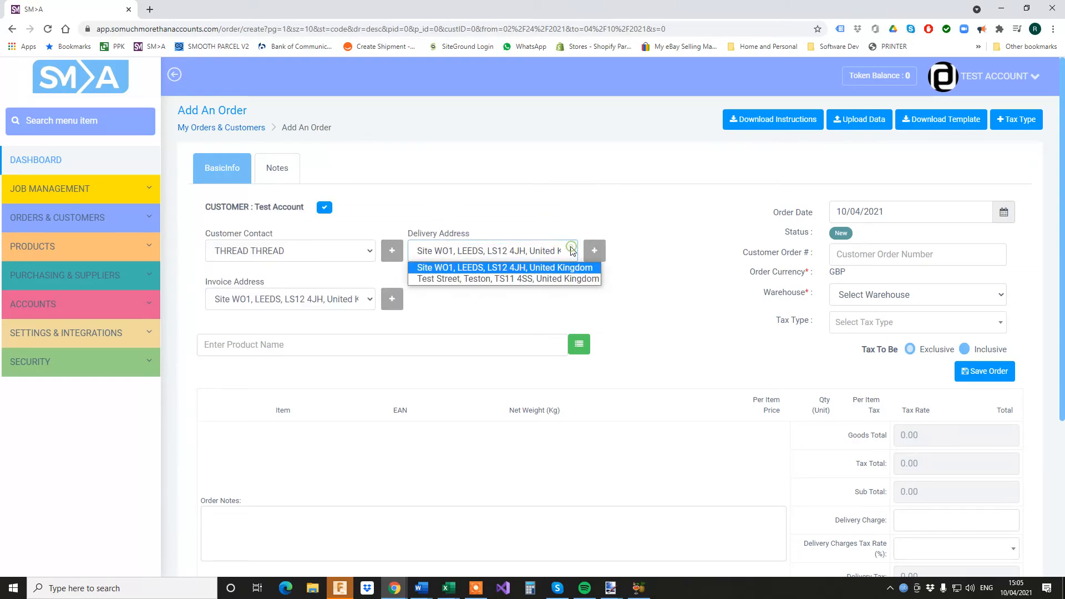
{"action": "left_click", "coordinate": [552, 281]}
{"action": "left_click", "coordinate": [366, 309]}
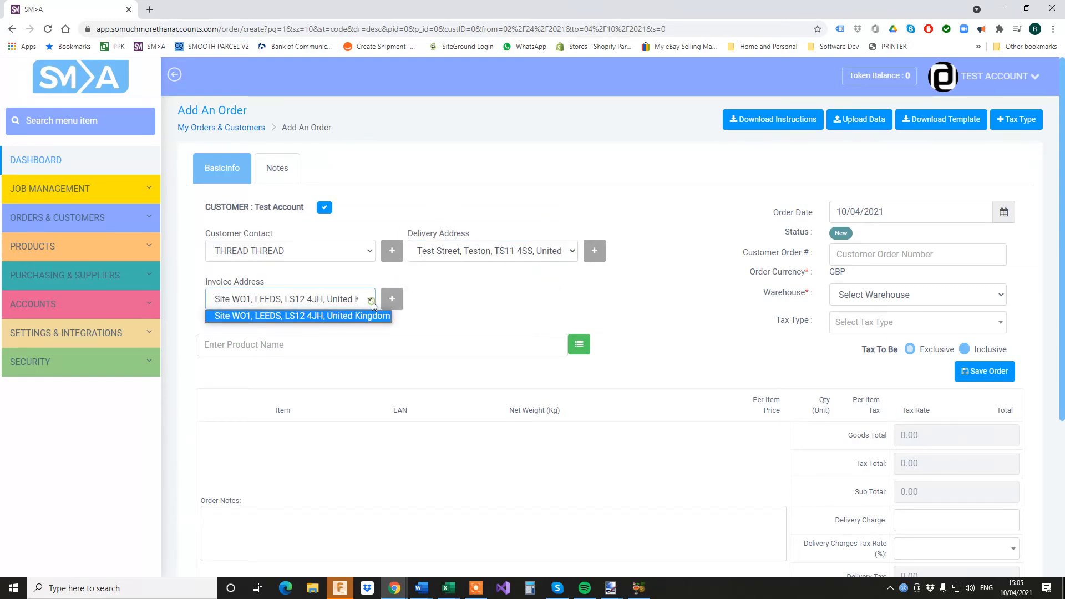
{"action": "left_click", "coordinate": [369, 304]}
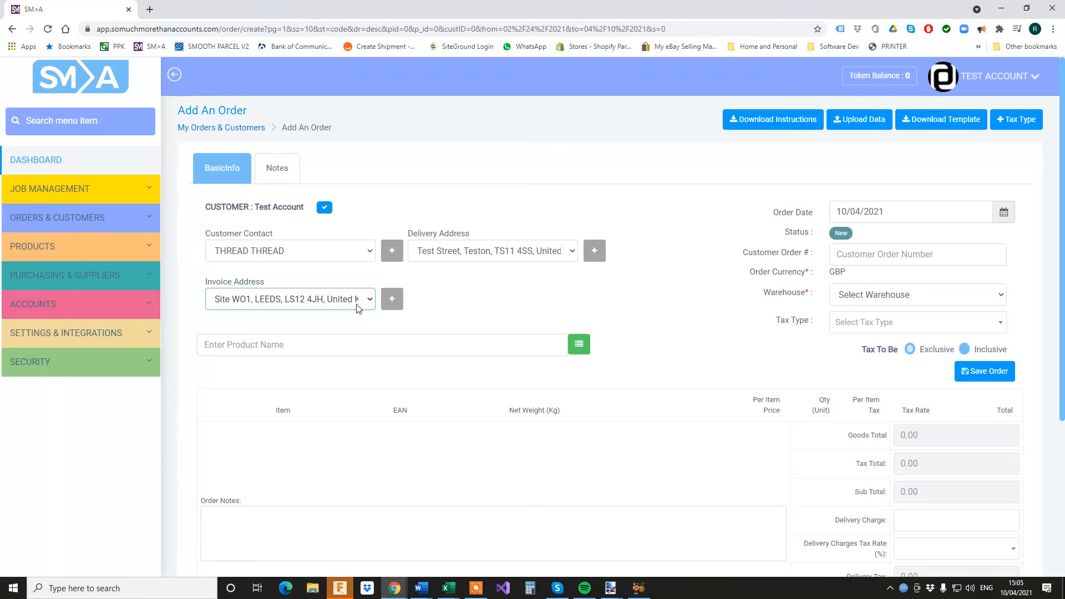
{"action": "left_click", "coordinate": [371, 253]}
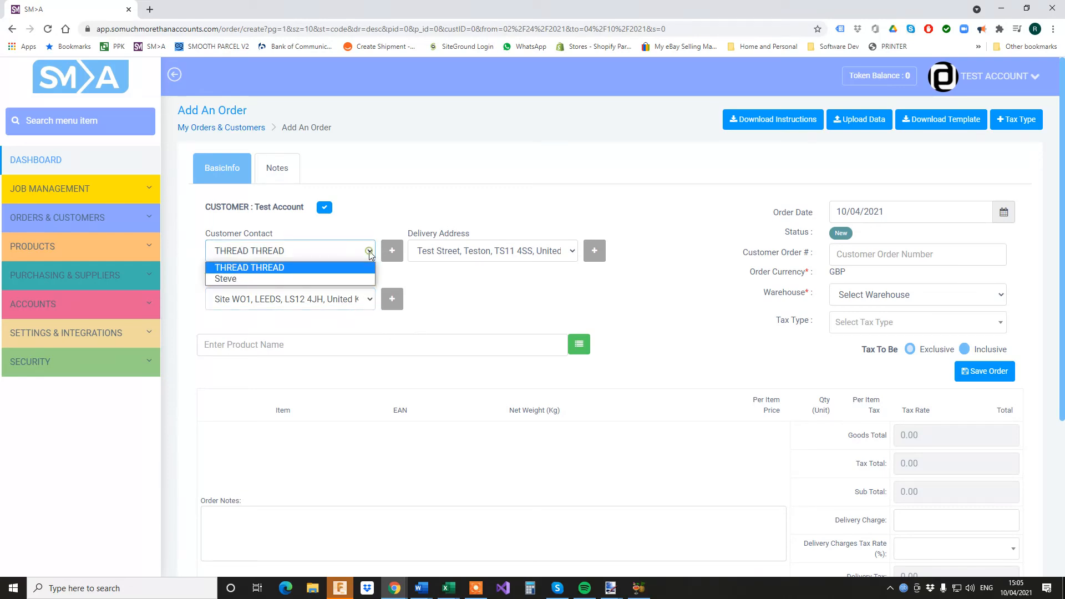
{"action": "left_click", "coordinate": [355, 282]}
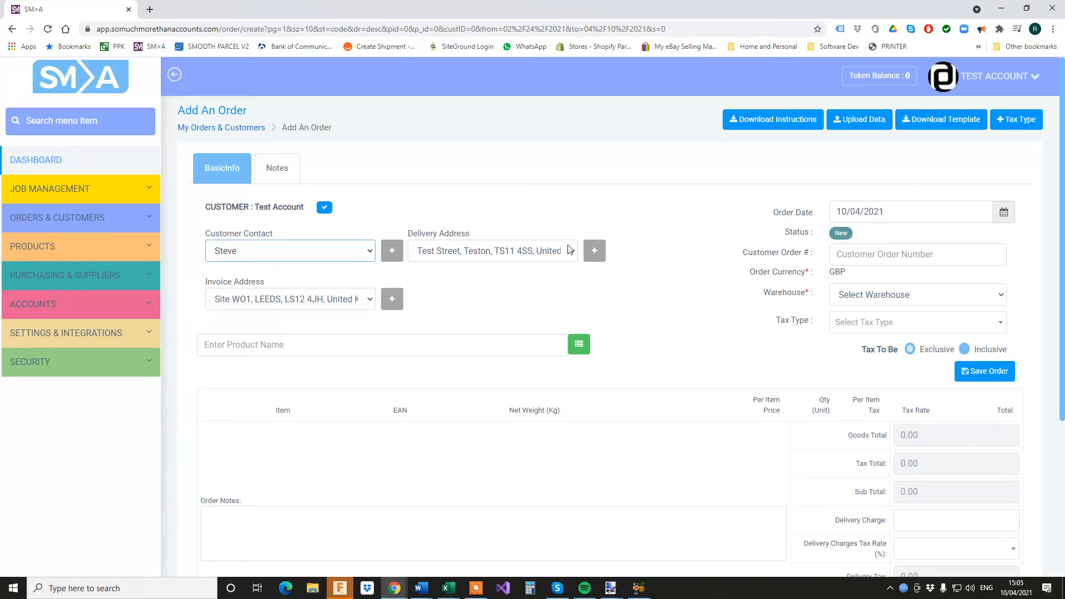
Add A Nice Ginger Cat via a 'cat' product search and save, declining the customer email
{"action": "left_click", "coordinate": [458, 349]}
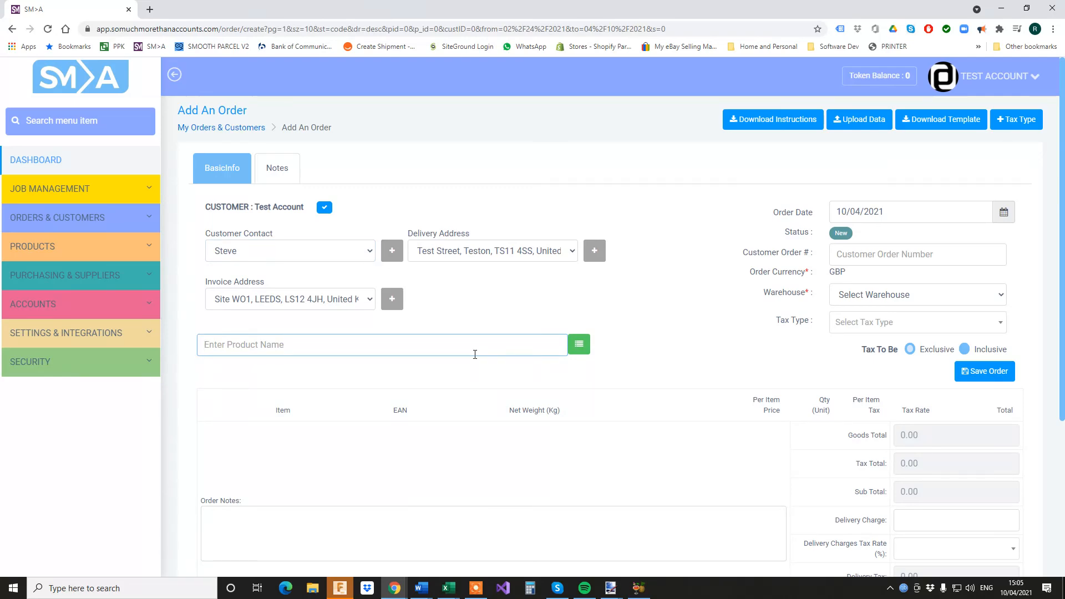
{"action": "type", "text": "cat"}
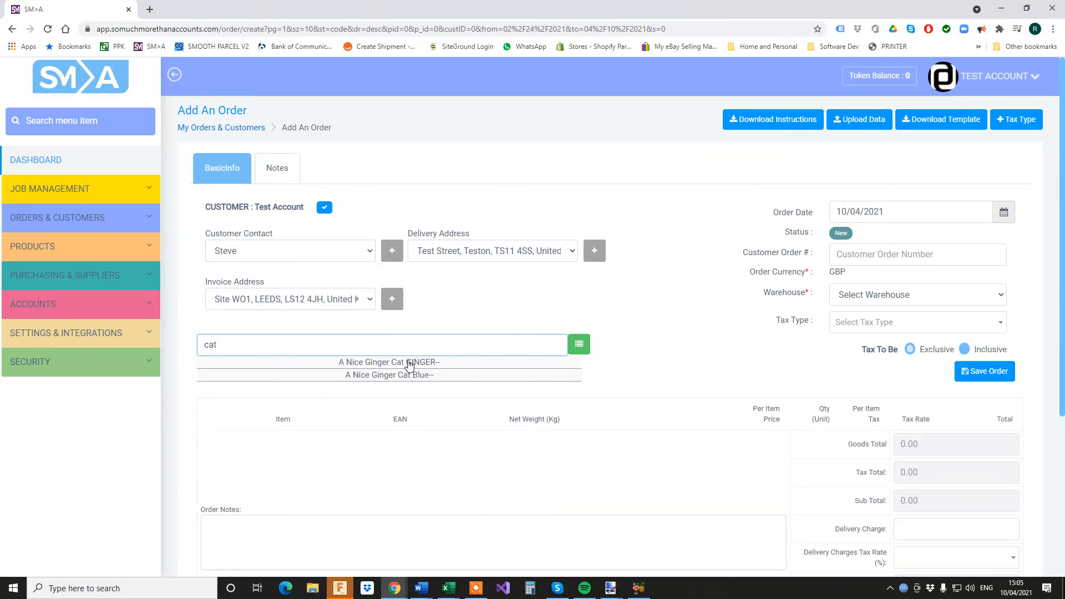
{"action": "left_click", "coordinate": [409, 365]}
{"action": "scroll", "coordinate": [711, 511], "scroll_direction": "down", "scroll_amount": 2}
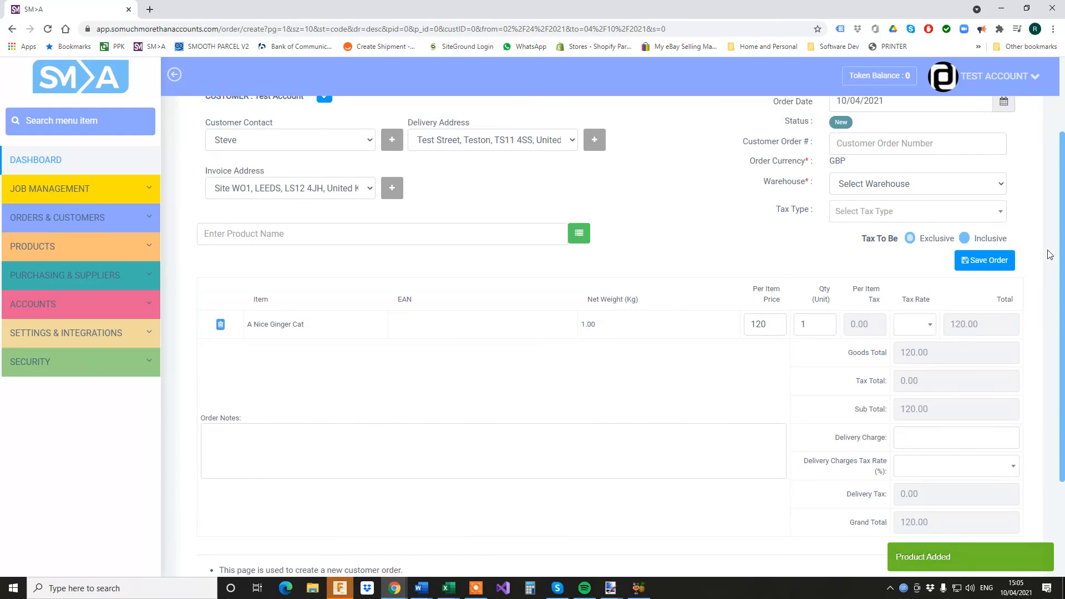
{"action": "left_click", "coordinate": [983, 261]}
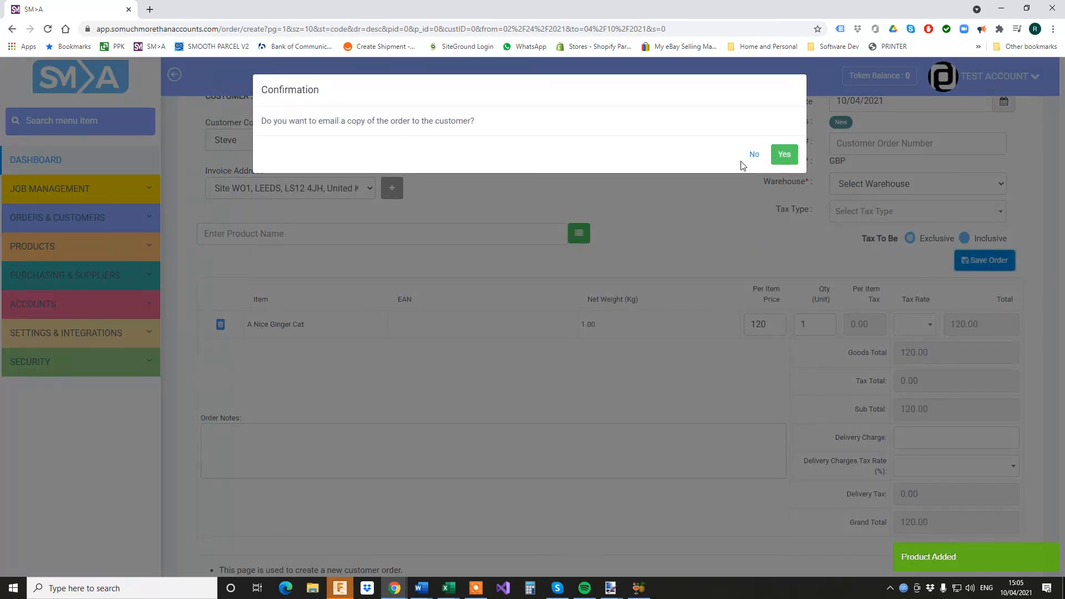
{"action": "left_click", "coordinate": [753, 155]}
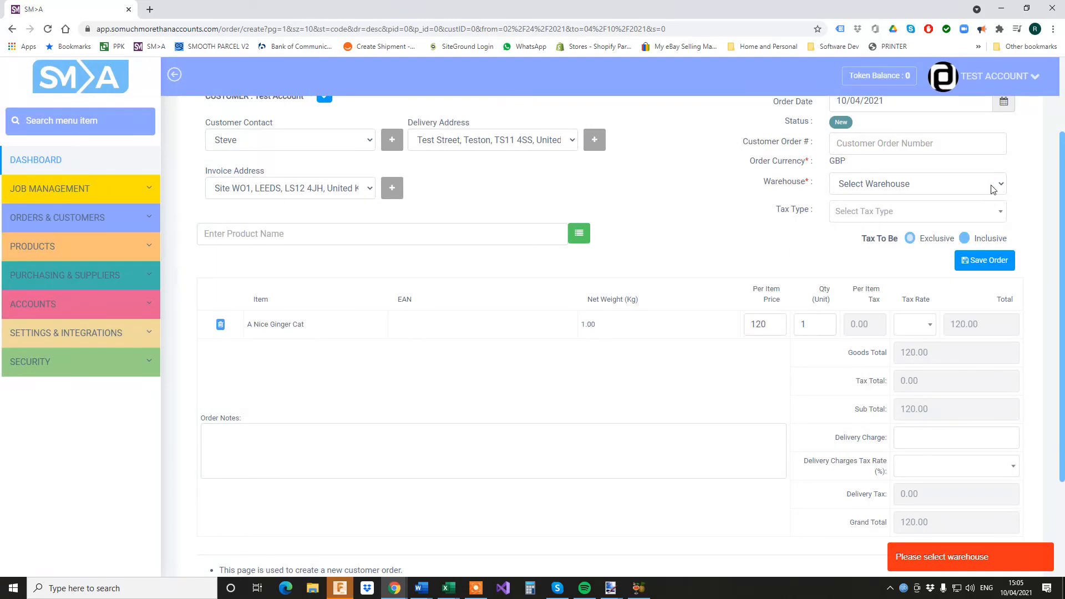
Set the warehouse to Liverpool 20 (3PL) and re-save order CO-1018 without emailing a copy
{"action": "left_click", "coordinate": [921, 184]}
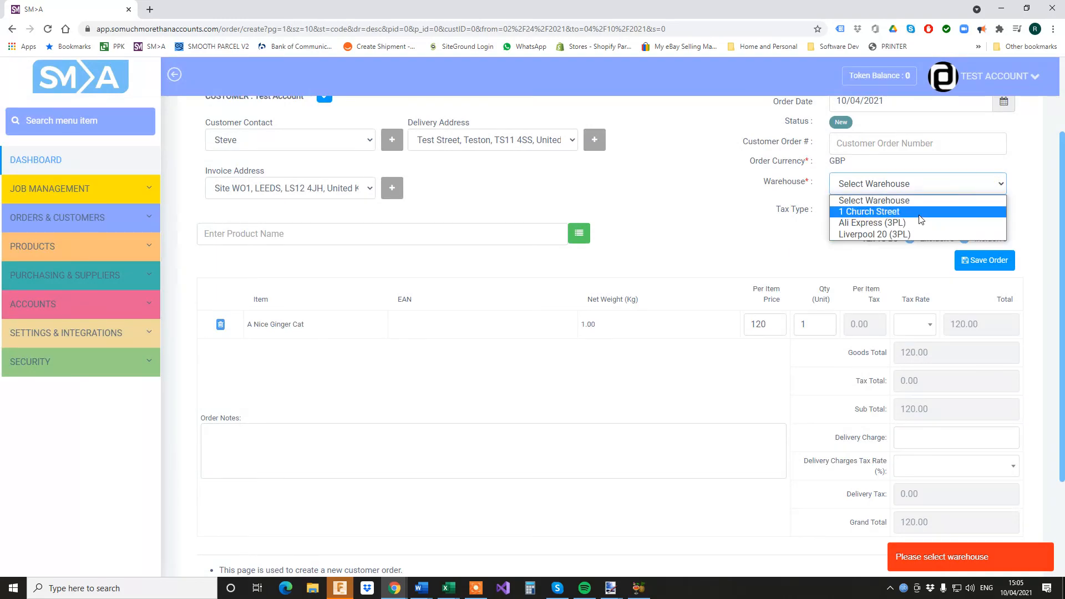
{"action": "left_click", "coordinate": [920, 233]}
{"action": "left_click", "coordinate": [994, 263]}
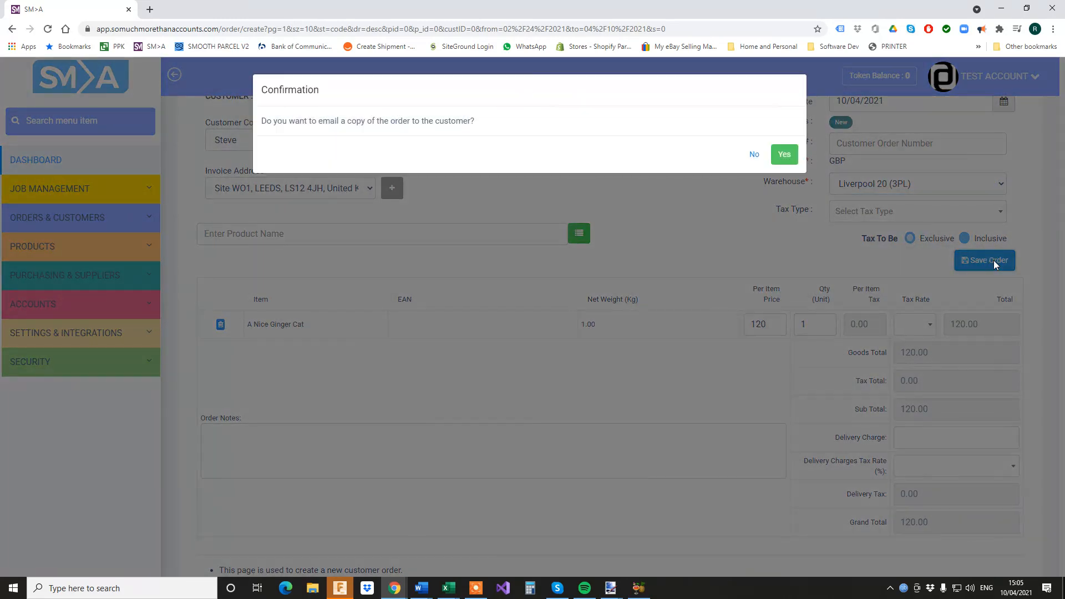
{"action": "left_click", "coordinate": [752, 155]}
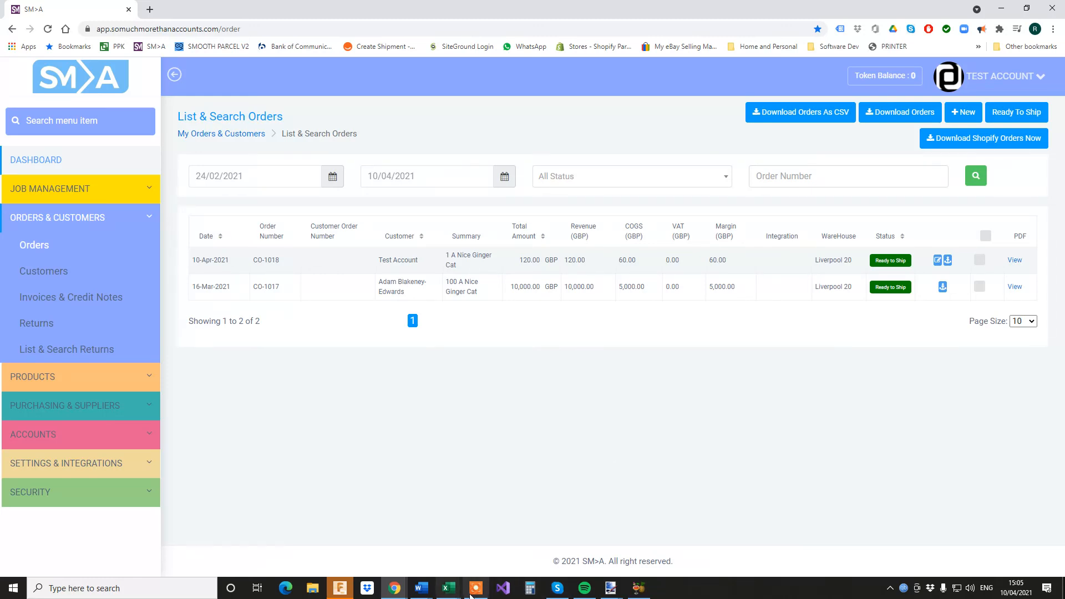
{"action": "mouse_move", "coordinate": [477, 593]}
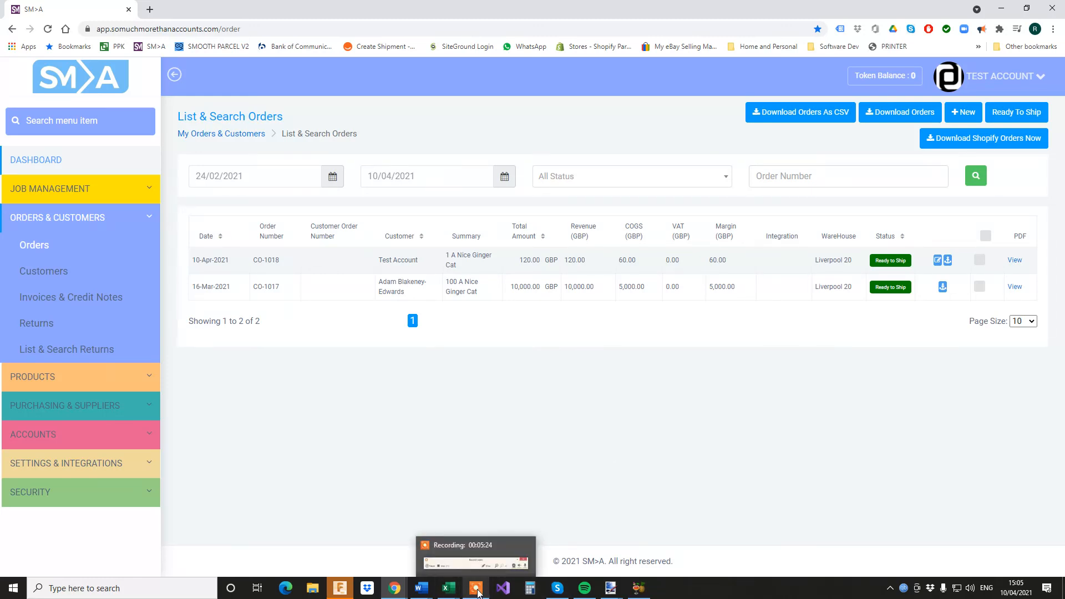
{"action": "left_click", "coordinate": [480, 594]}
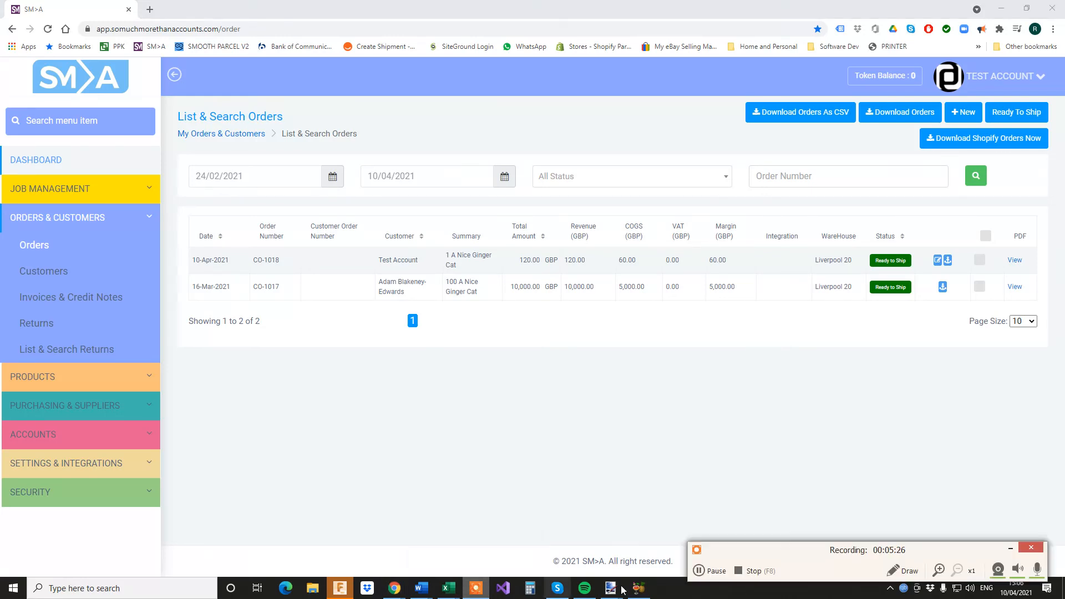